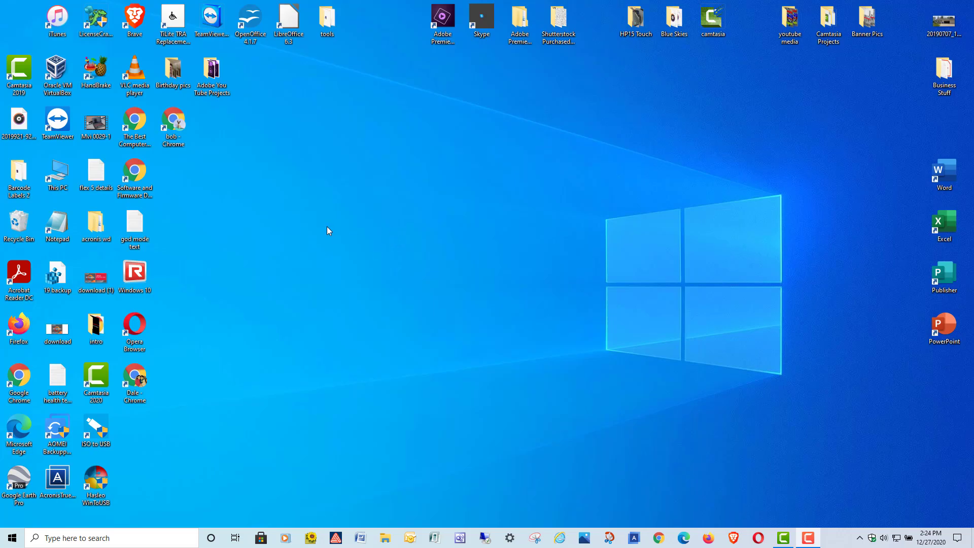
Launch Chrome from the desktop profile shortcut and open the full browsing history page.
double_click(181, 131)
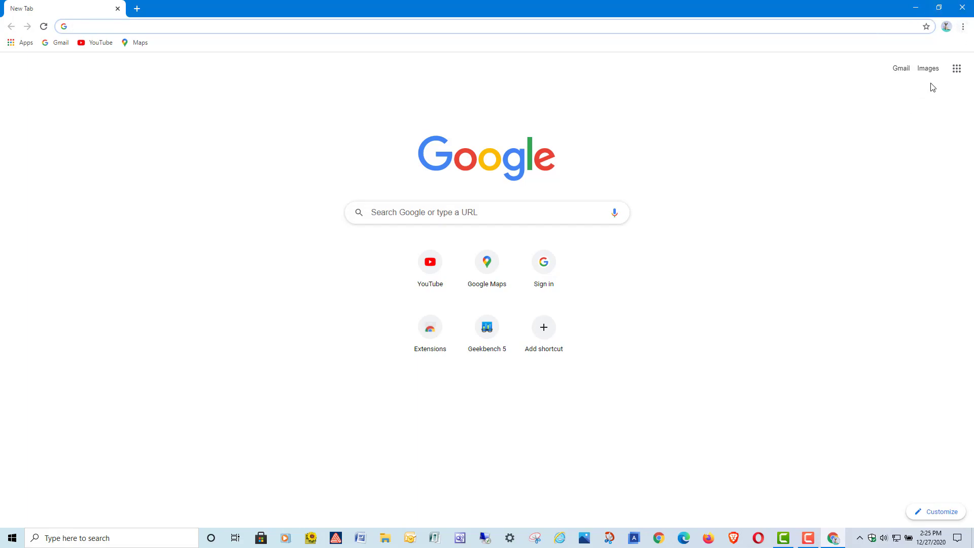
left_click(962, 26)
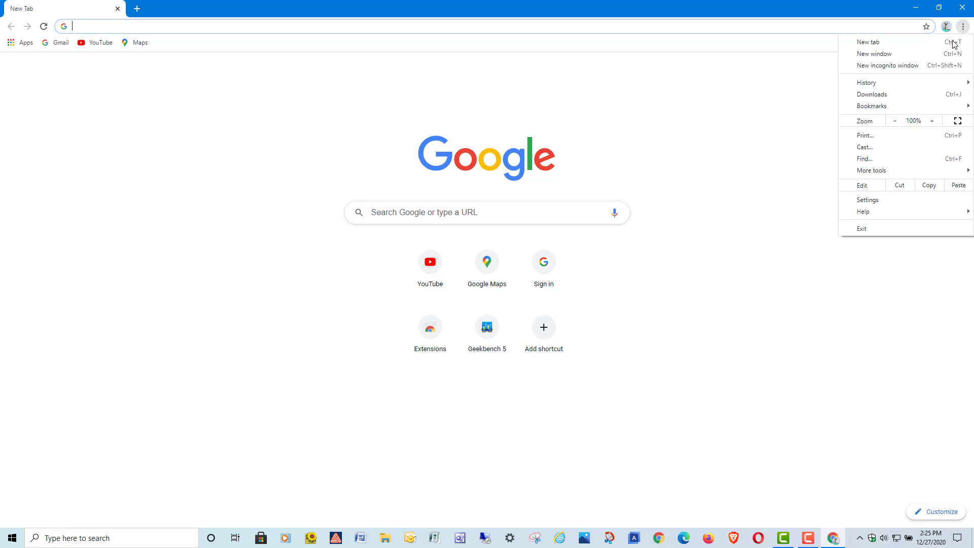
mouse_move(902, 82)
left_click(779, 81)
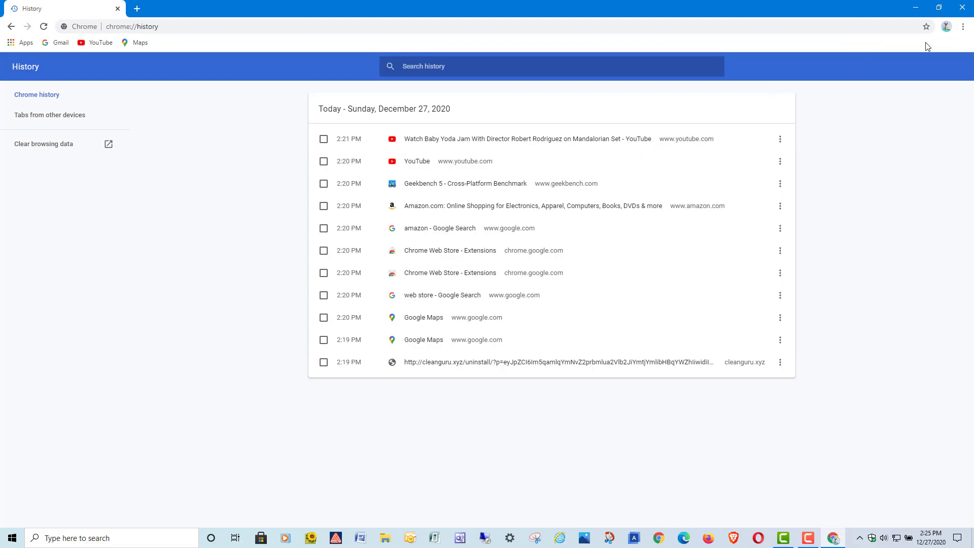
Review the basic and advanced clear browsing data options, including the time ranges, in the privacy settings, and cancel without clearing anything.
left_click(964, 26)
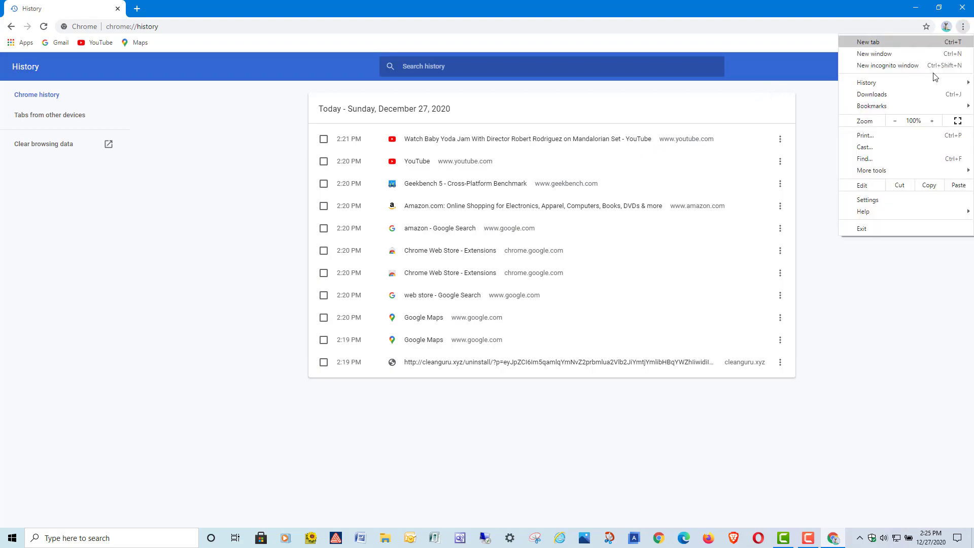
left_click(879, 202)
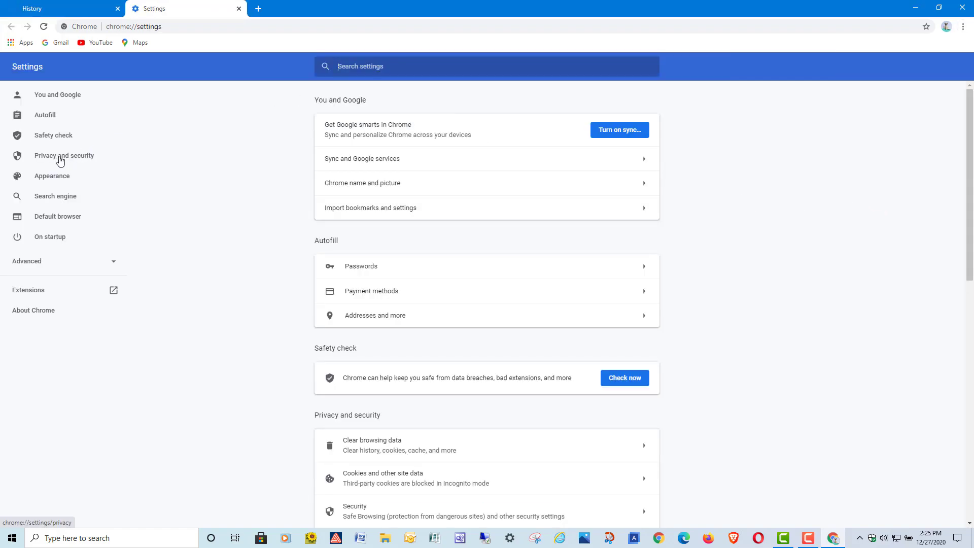
left_click(63, 160)
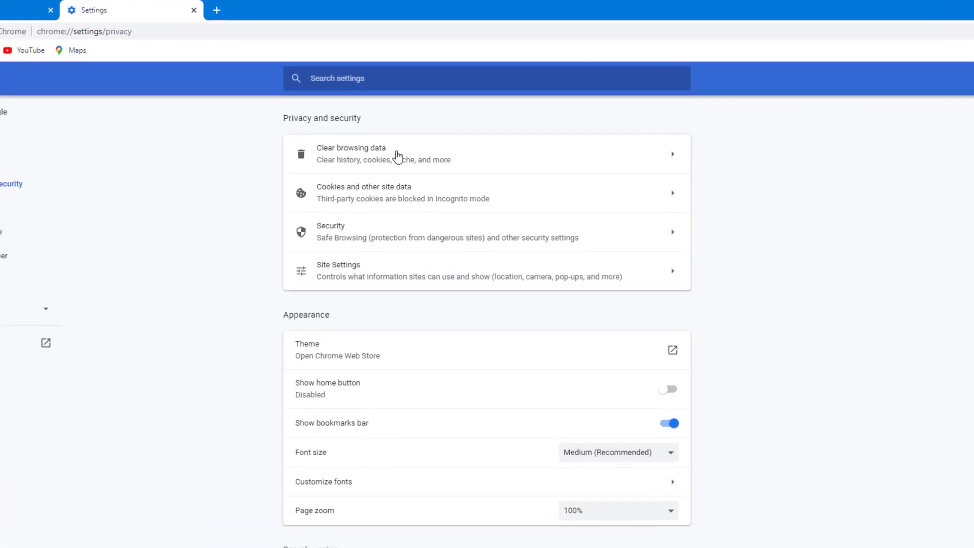
left_click(424, 160)
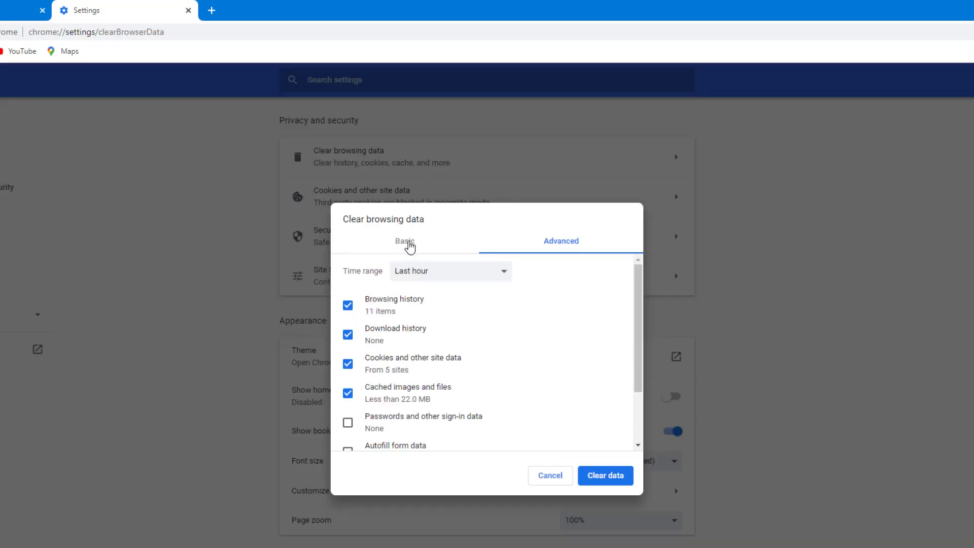
left_click(409, 247)
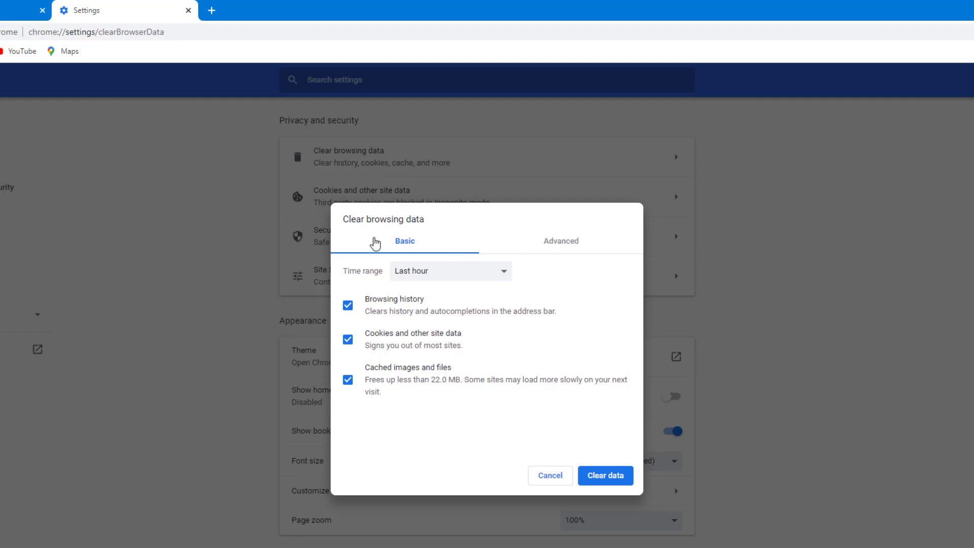
left_click(584, 247)
left_click(500, 274)
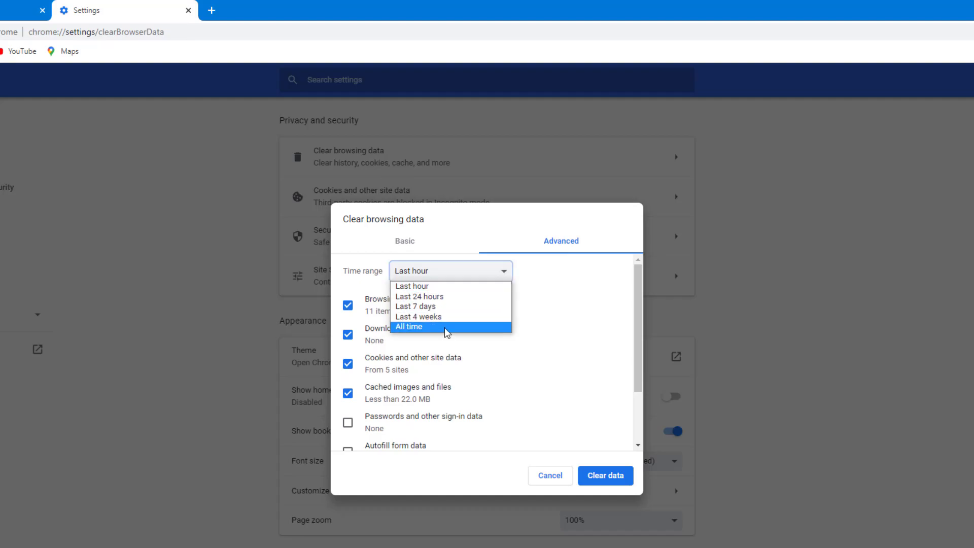
left_click(552, 477)
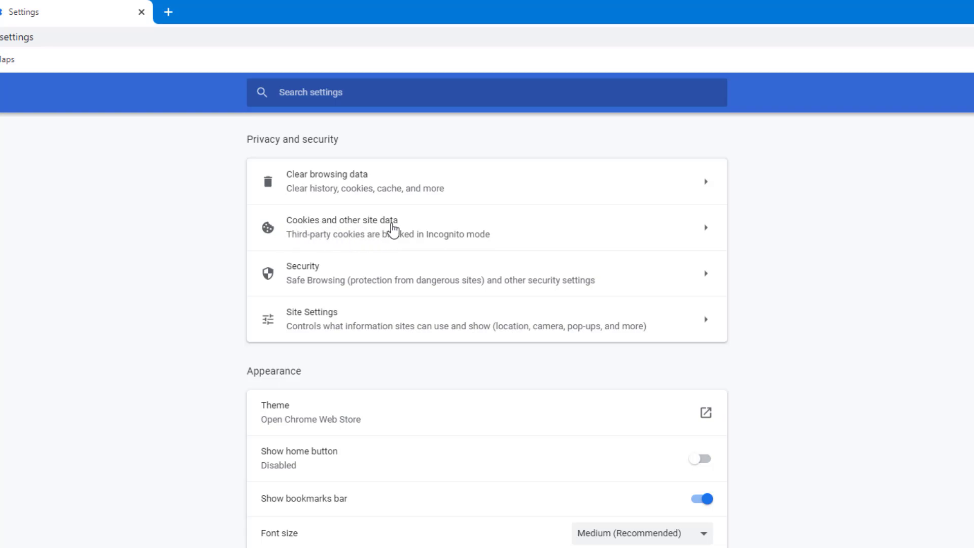
In the cookie settings, switch clearing cookies and site data when quitting Chrome off and back on.
left_click(458, 232)
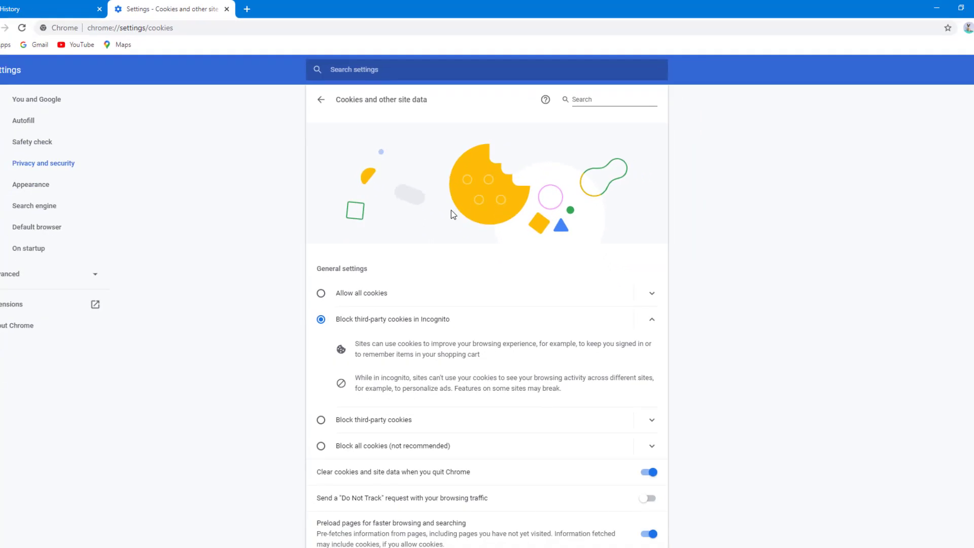
scroll(453, 204, "down", 3)
scroll(450, 203, "down", 2)
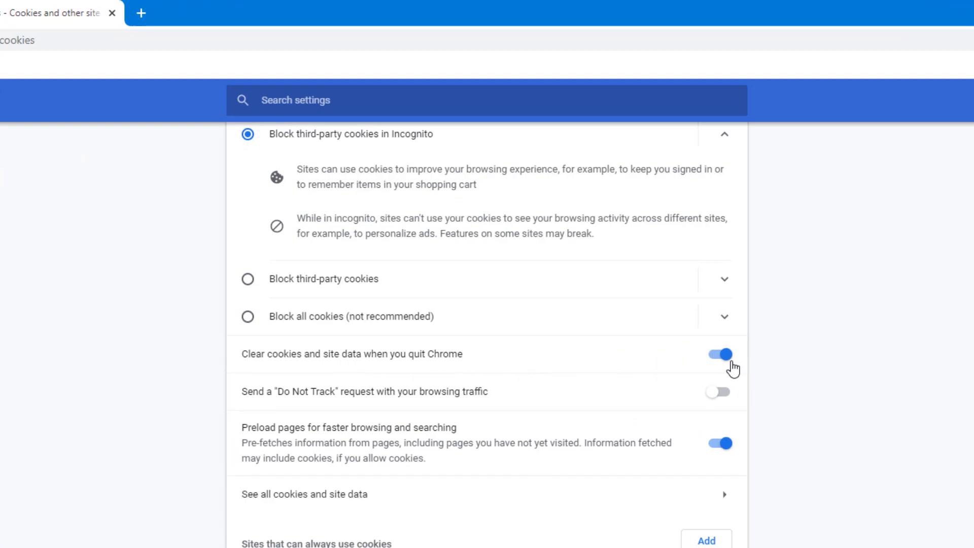
left_click(715, 356)
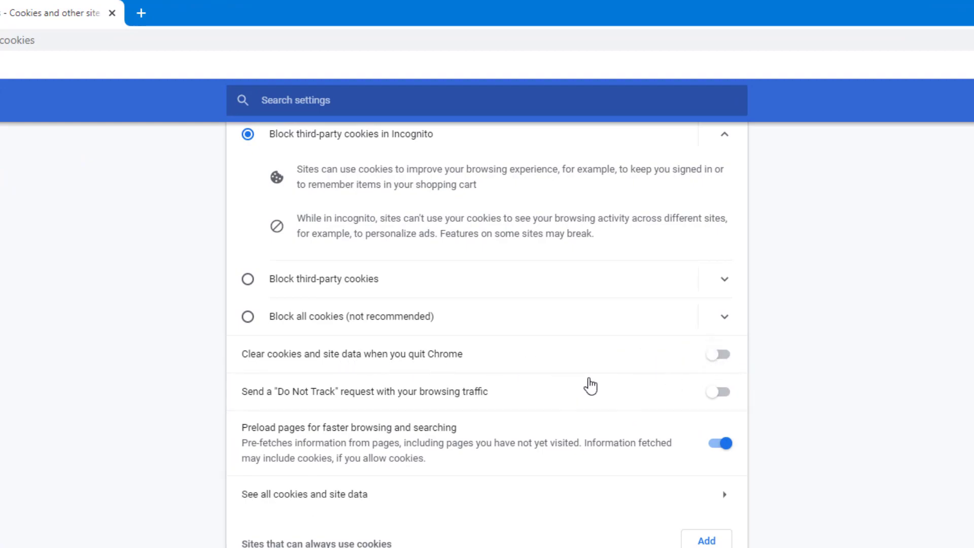
left_click(726, 358)
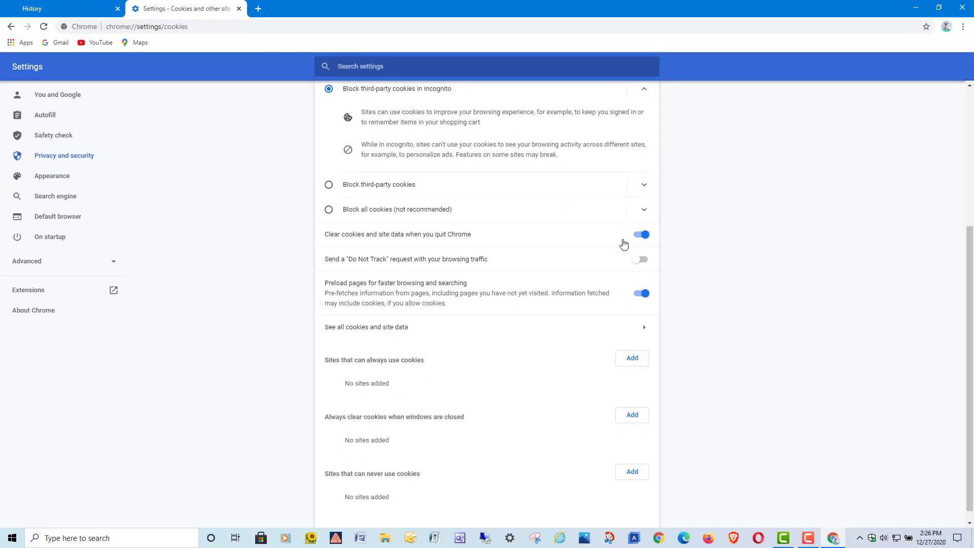
Close and relaunch Chrome, and open the full history page to check which entries remain.
left_click(962, 8)
double_click(182, 125)
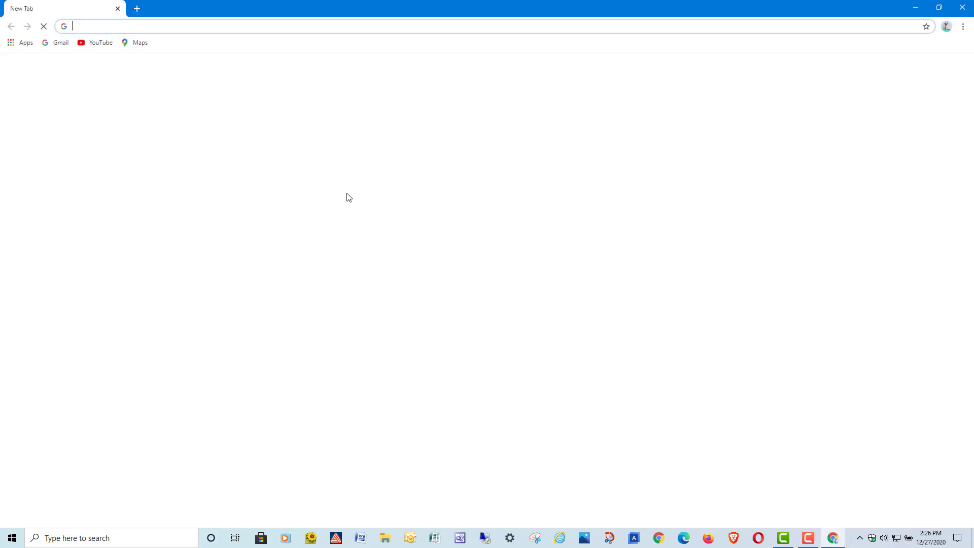
left_click(963, 26)
mouse_move(902, 83)
left_click(766, 81)
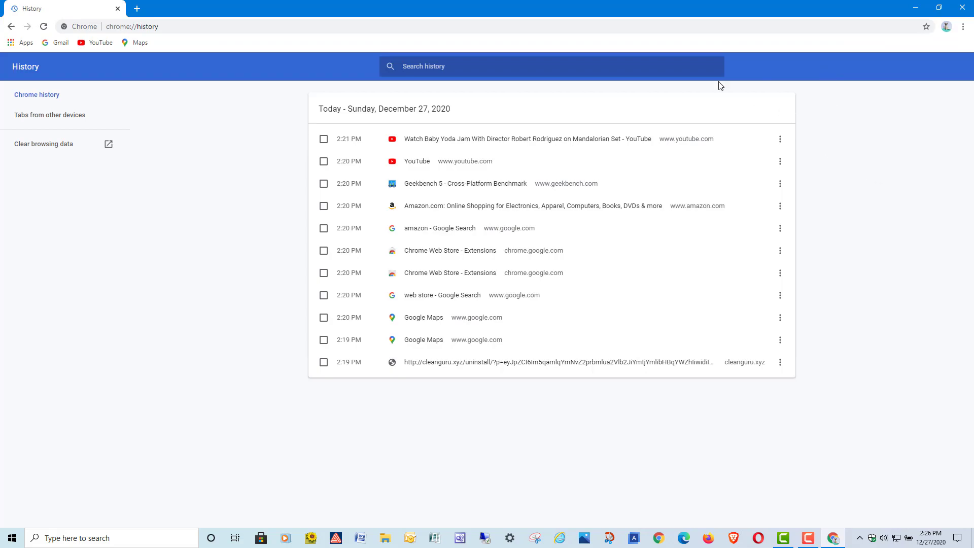
Open the Chrome Web Store extensions page in a new tab and search it for "cleanguru".
left_click(137, 8)
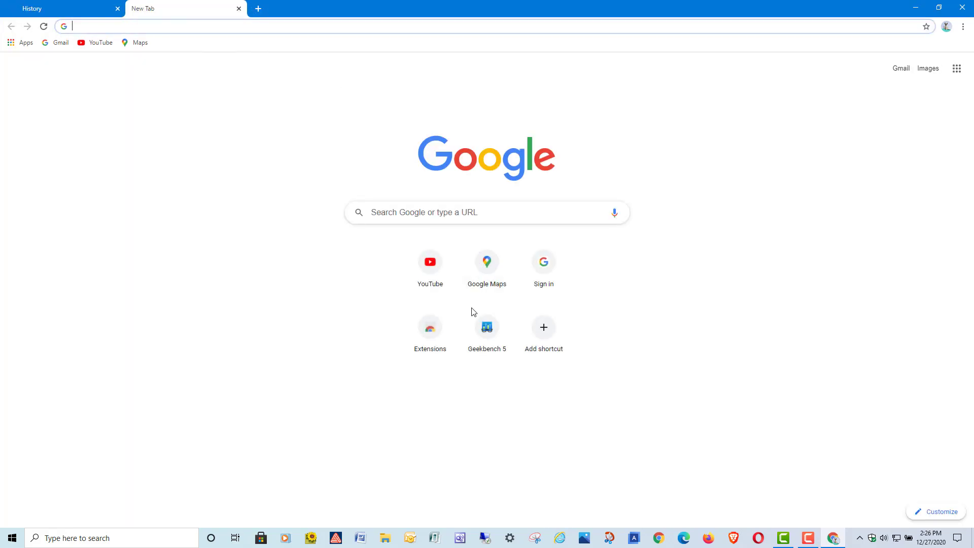
left_click(432, 327)
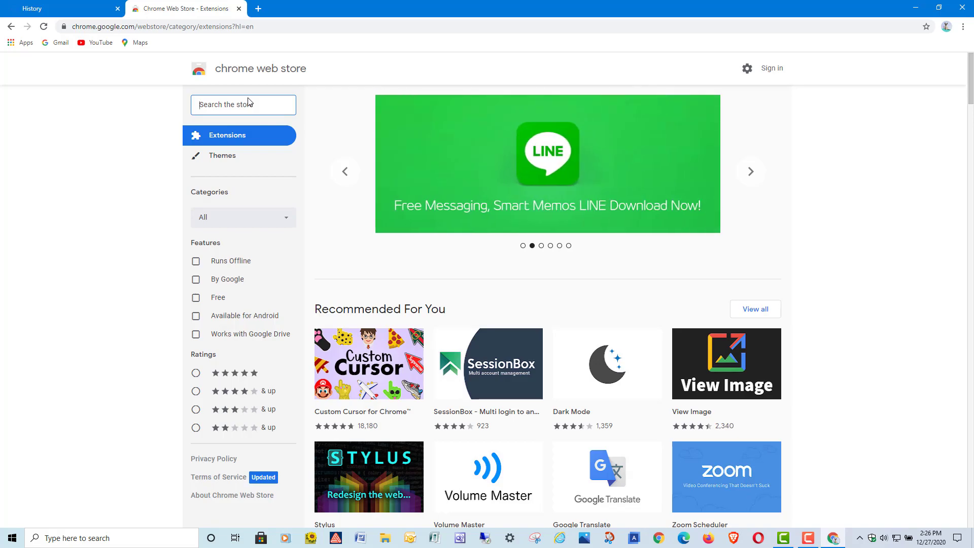
type("clean")
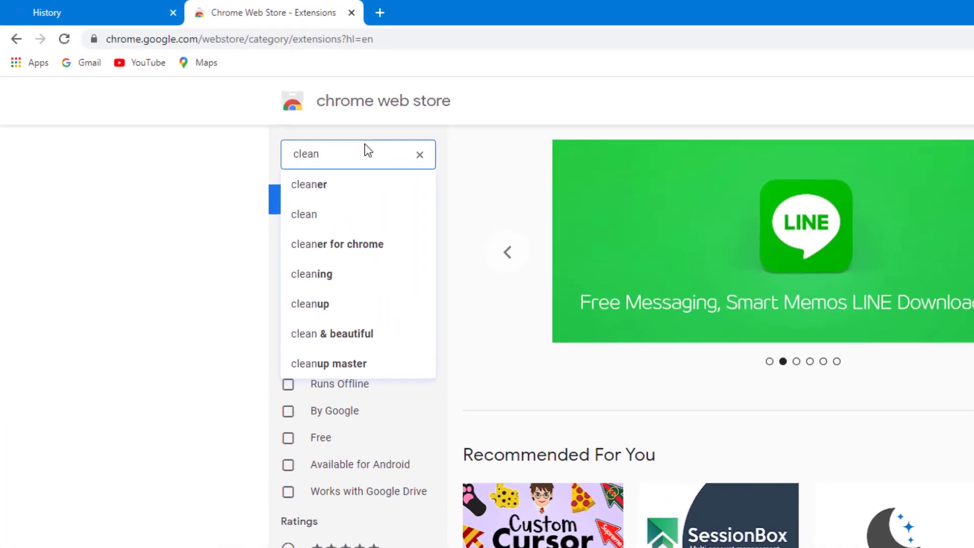
type("gur")
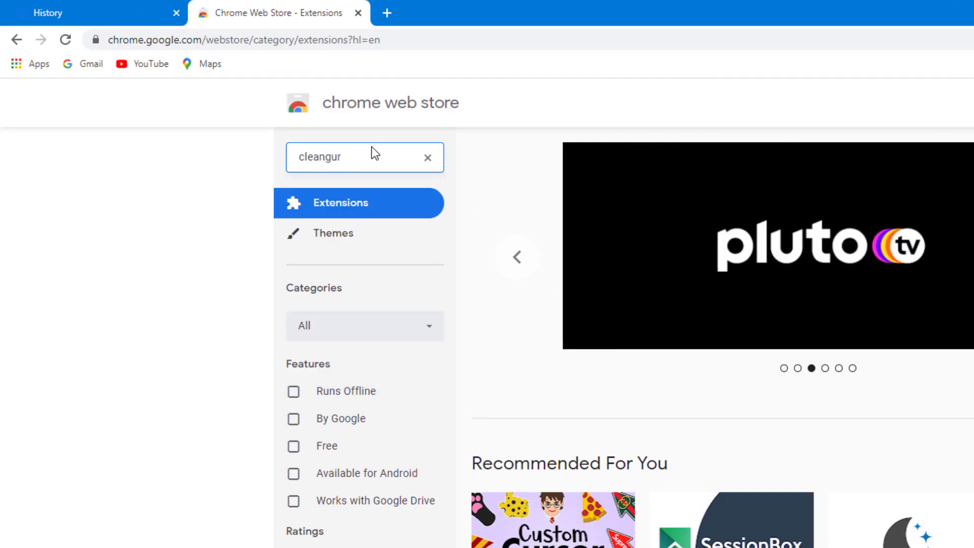
type("u")
key("Return")
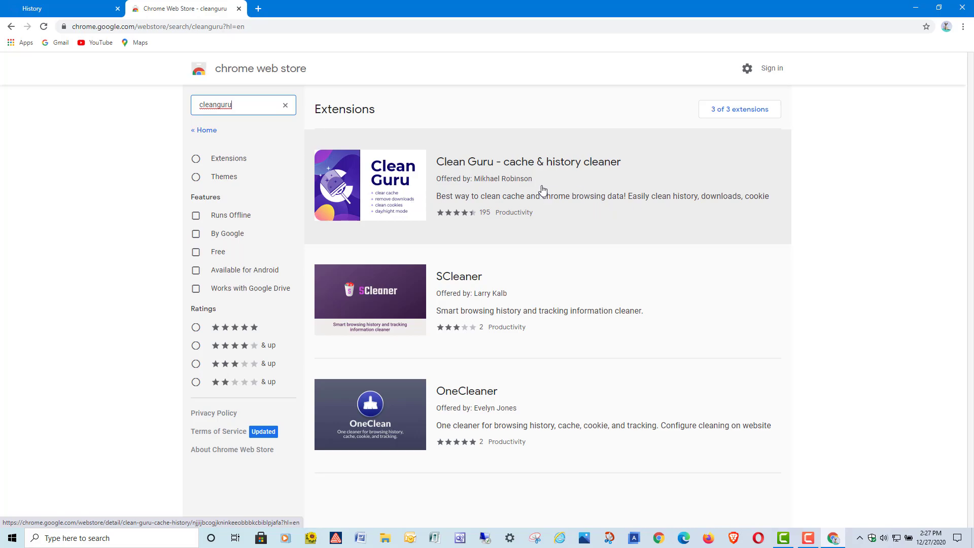
Add the Clean Guru - cache & history cleaner extension to Chrome and dismiss the installation notice.
left_click(520, 186)
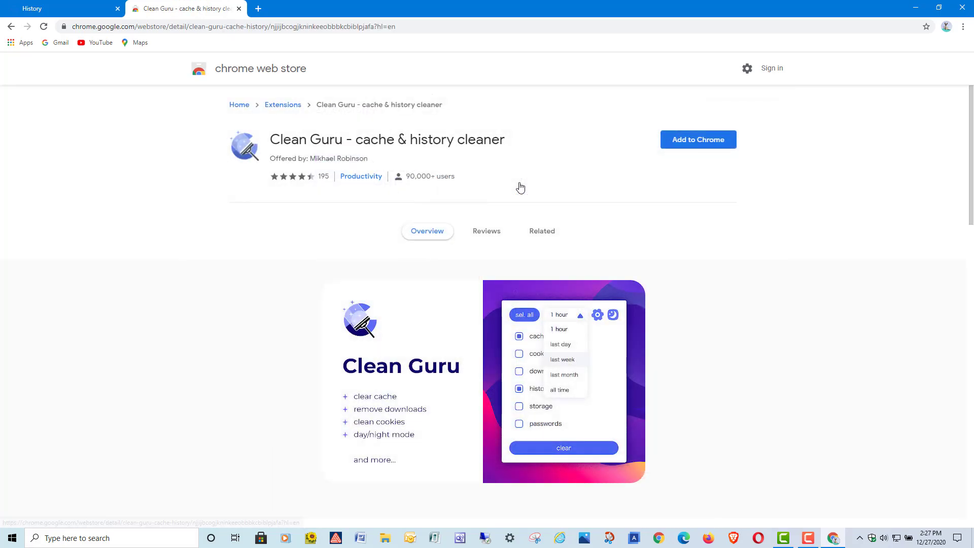
left_click(692, 144)
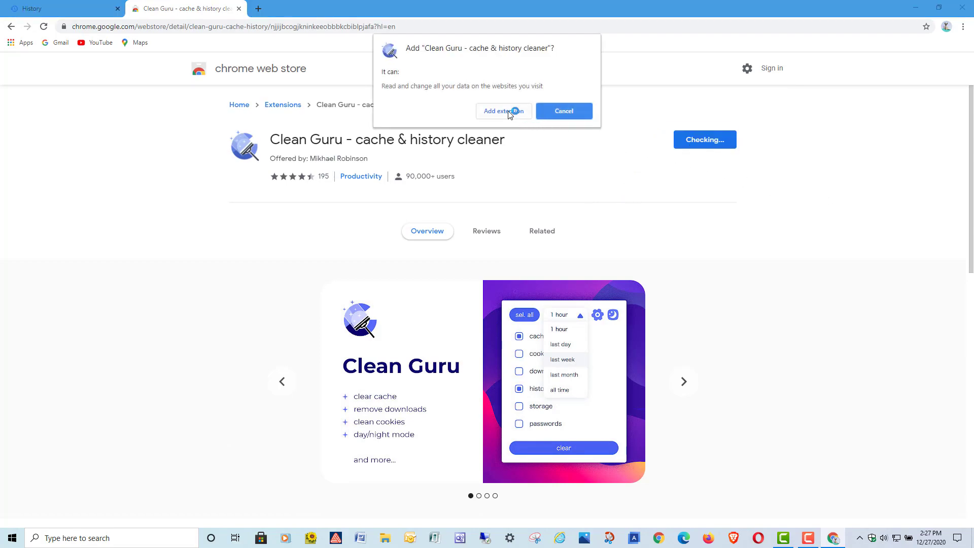
left_click(495, 112)
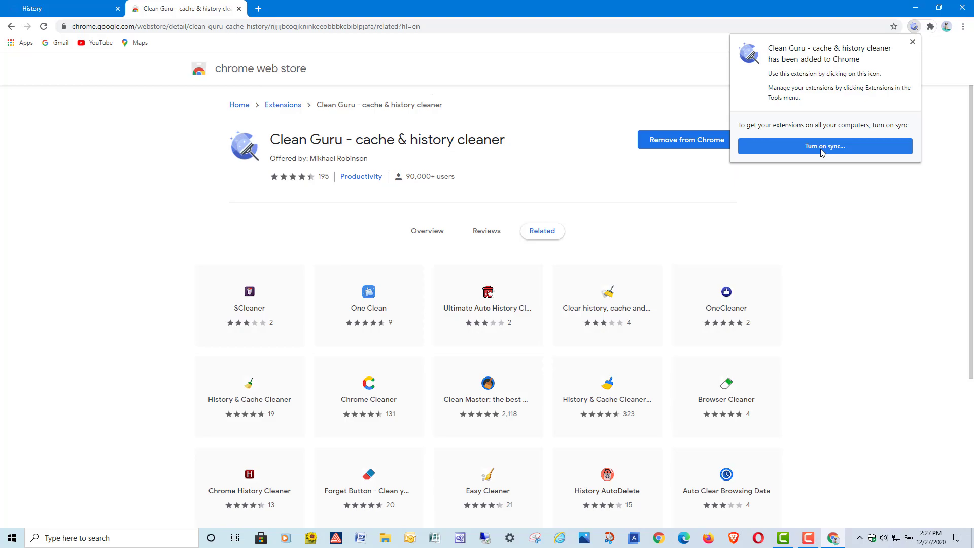
left_click(912, 43)
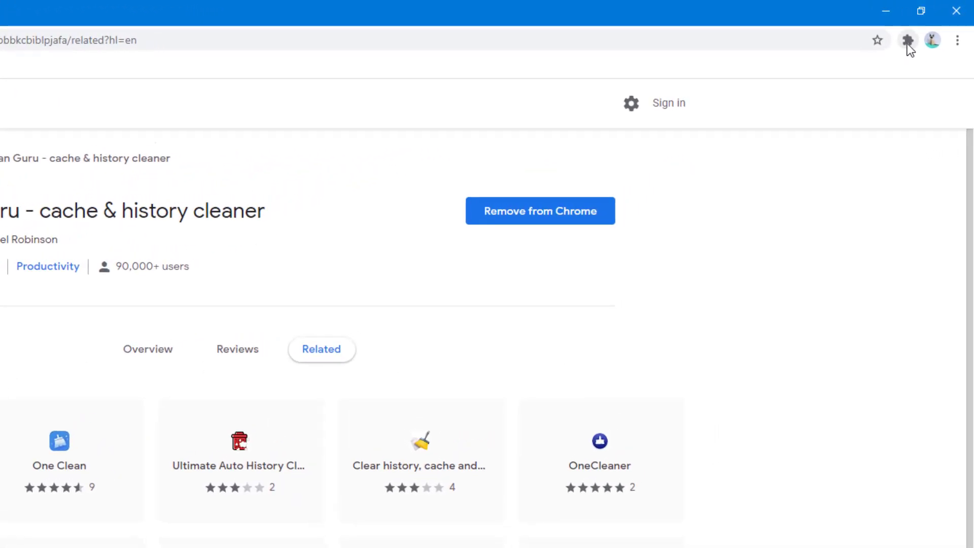
Open the Clean Guru extension, look through its time range choices, and open its options page.
left_click(908, 43)
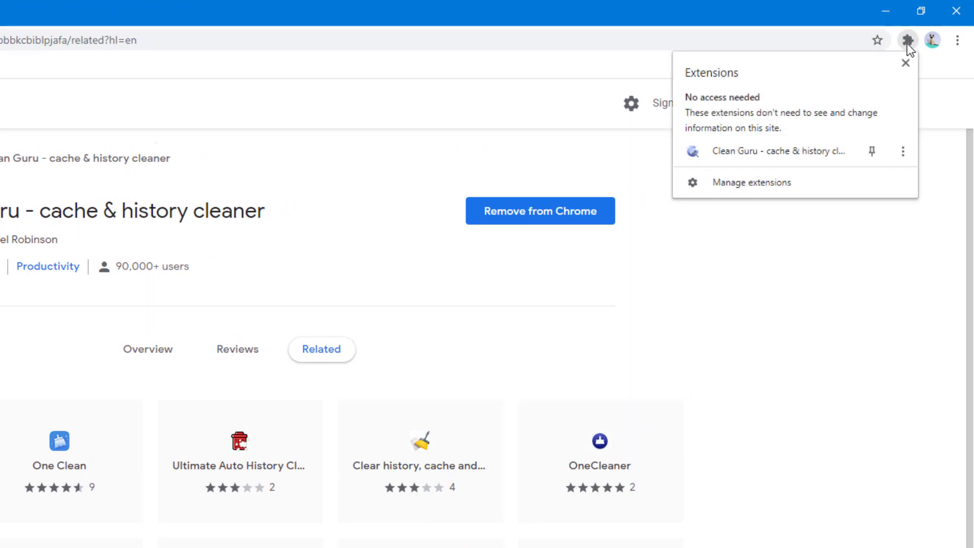
left_click(741, 152)
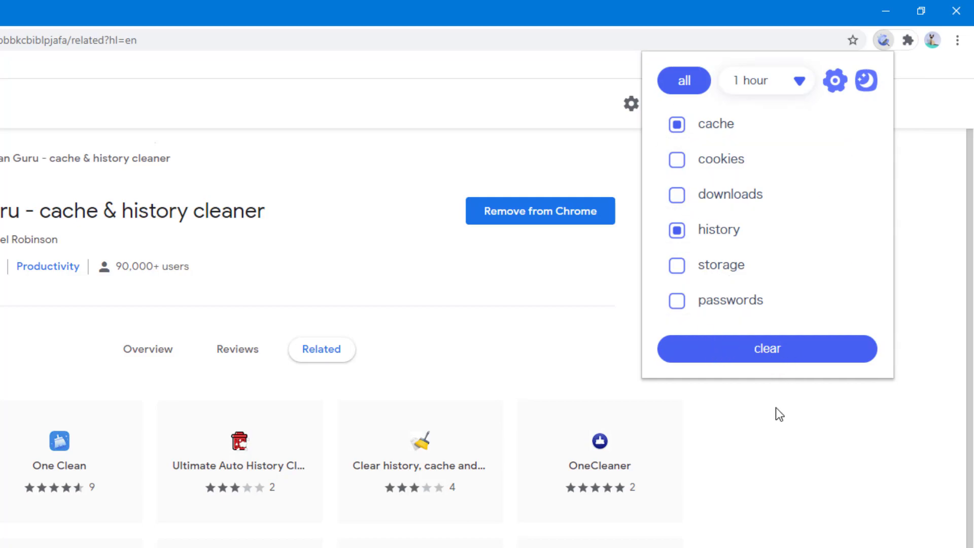
left_click(799, 84)
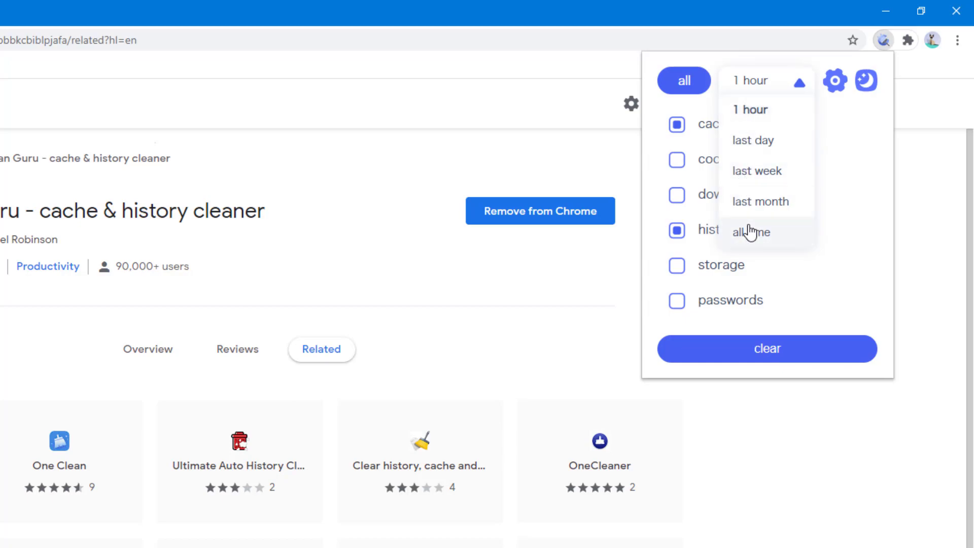
left_click(832, 84)
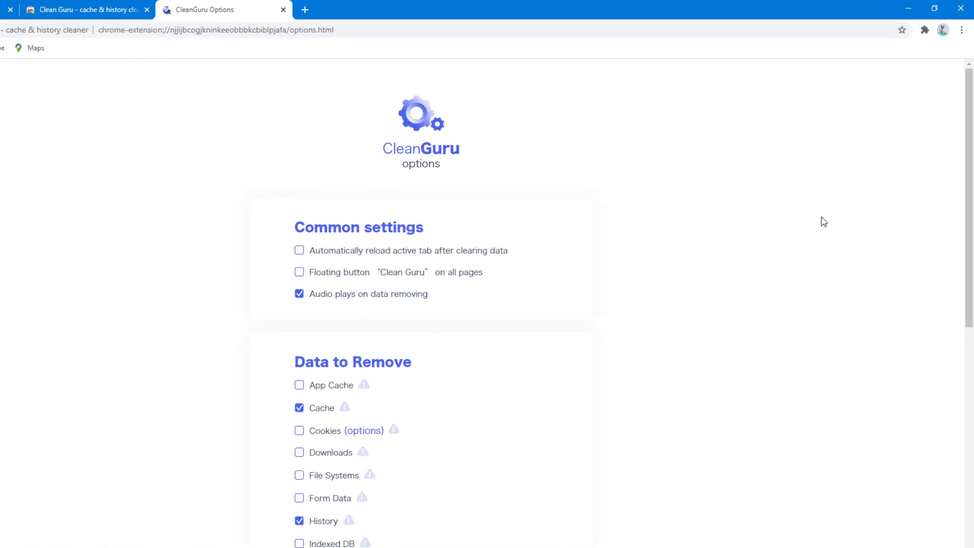
Set Automatic Data Remove to Clear When Chrome Start in the Clean Guru options and review the data types and time period.
scroll(300, 292, "down", 3)
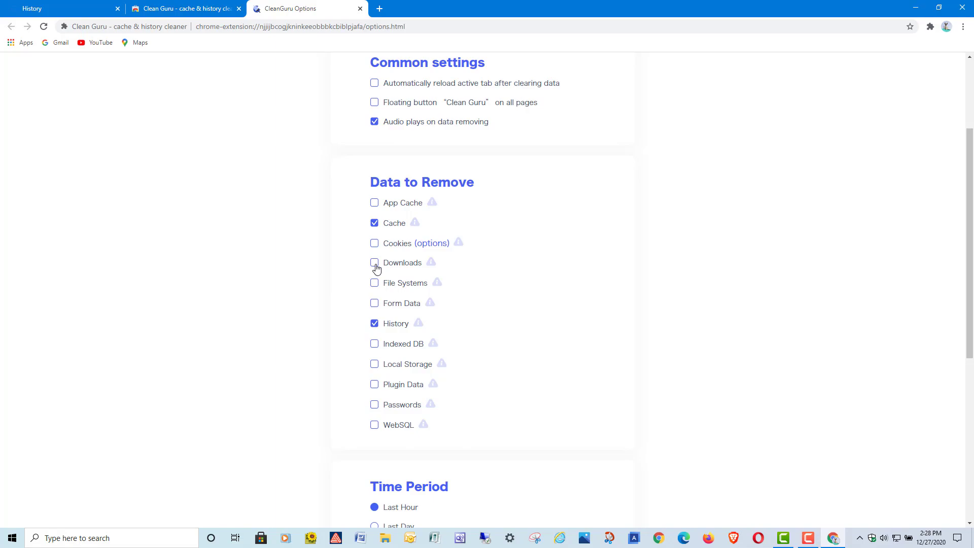
scroll(278, 312, "down", 1)
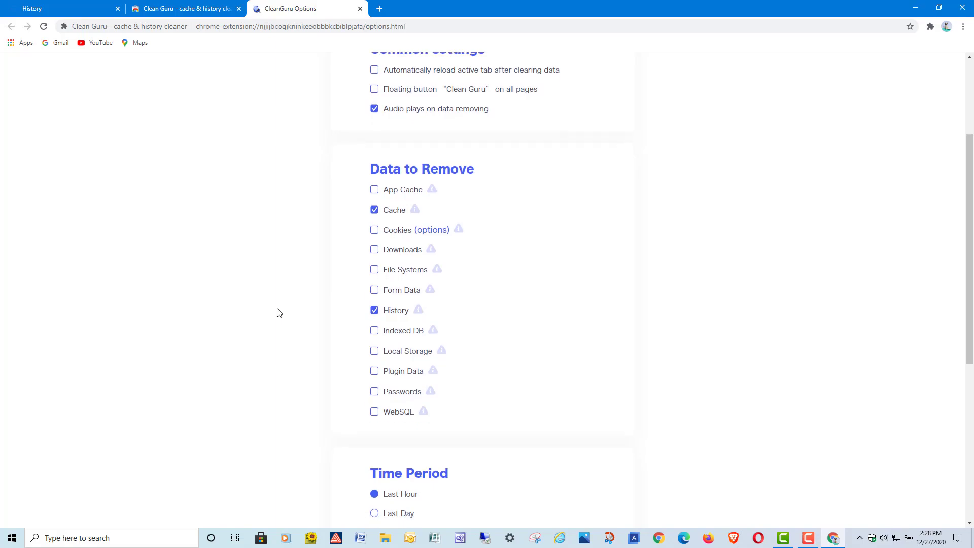
scroll(278, 312, "down", 4)
scroll(303, 337, "down", 2)
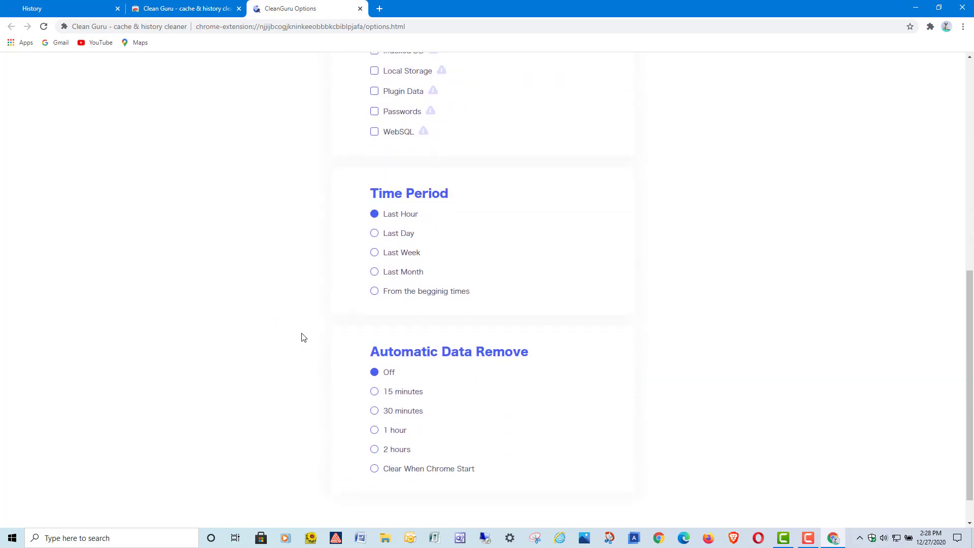
scroll(303, 337, "down", 1)
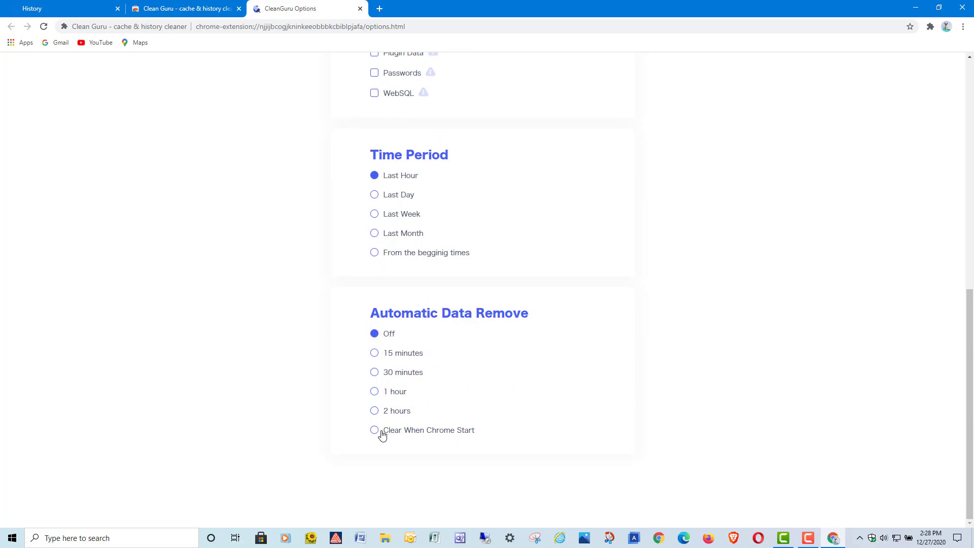
left_click(382, 436)
scroll(530, 175, "up", 7)
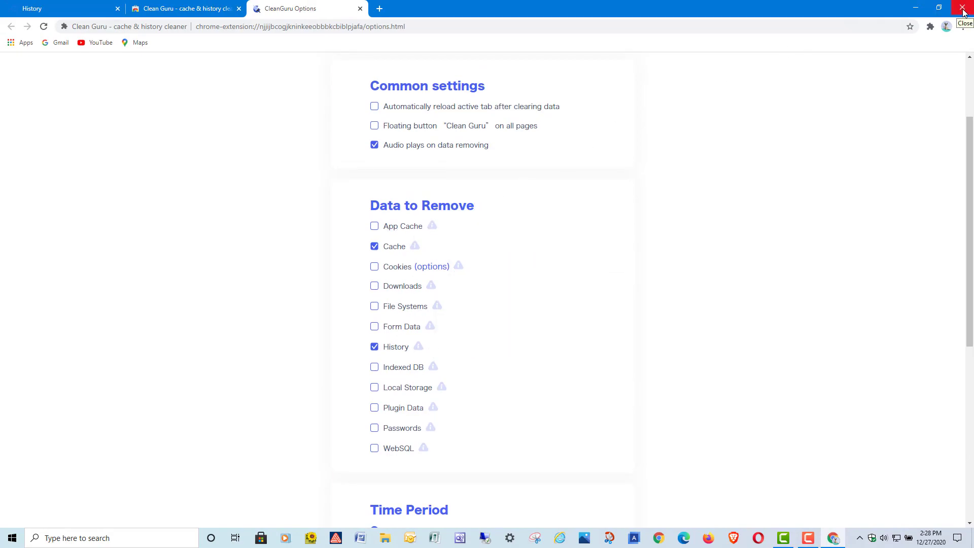
scroll(733, 239, "down", 7)
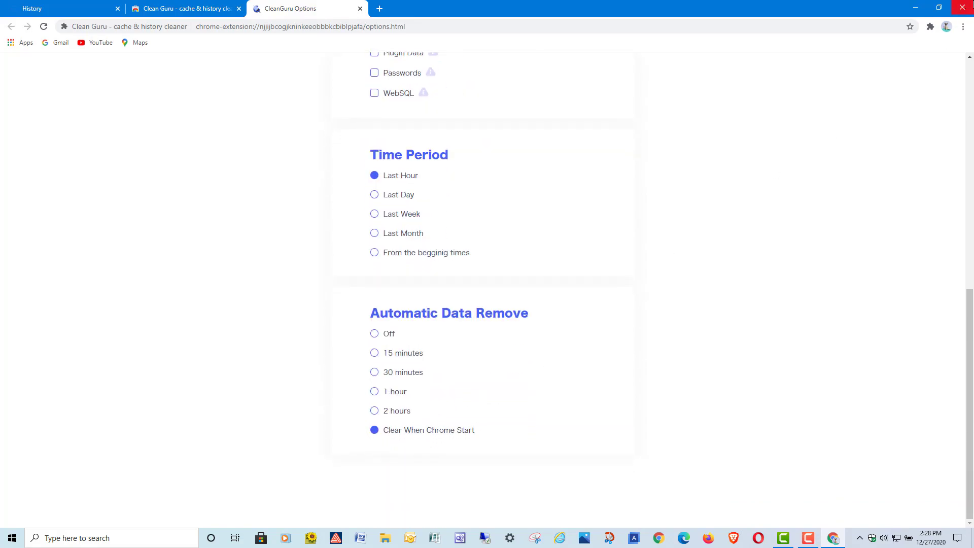
Restart Chrome, check its browsing history page, and close the browser.
left_click(965, 10)
double_click(185, 133)
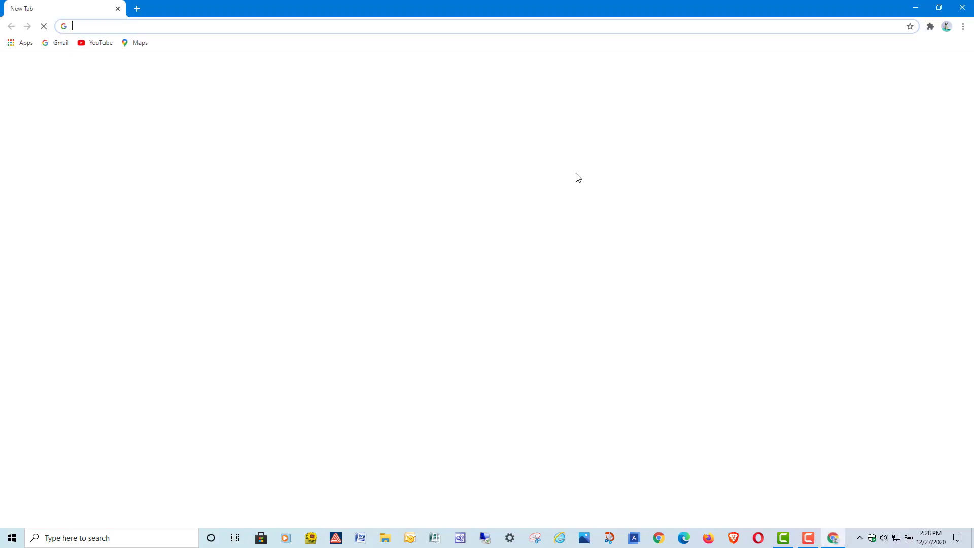
left_click(963, 27)
mouse_move(903, 80)
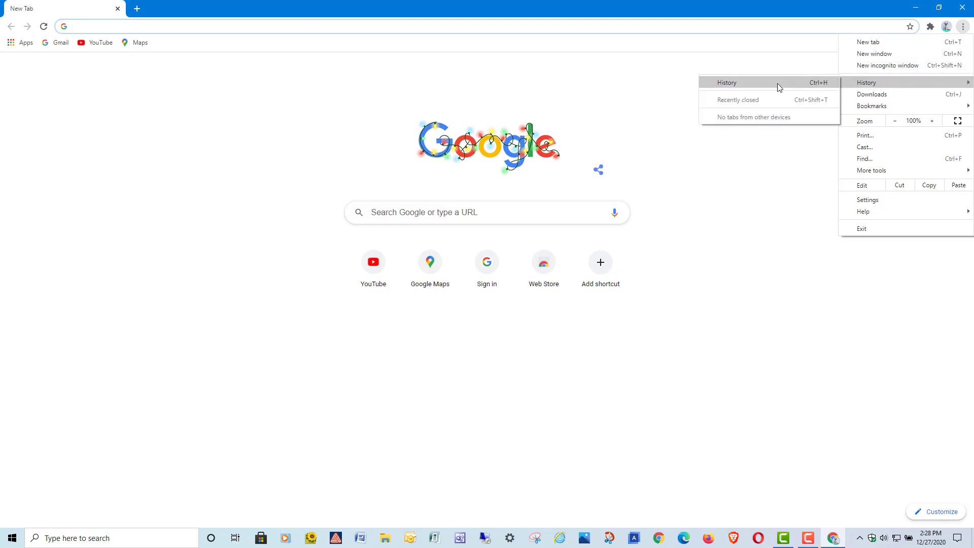
left_click(779, 83)
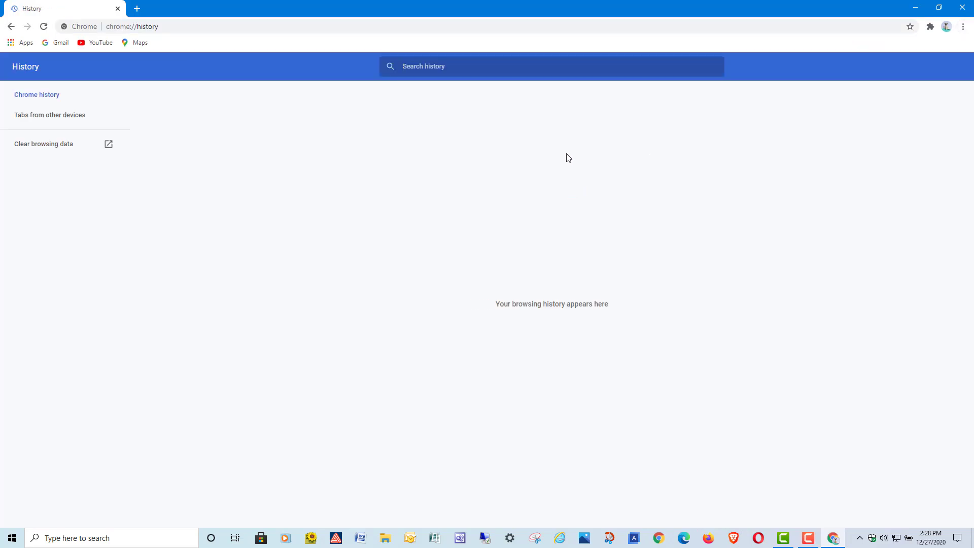
left_click(967, 10)
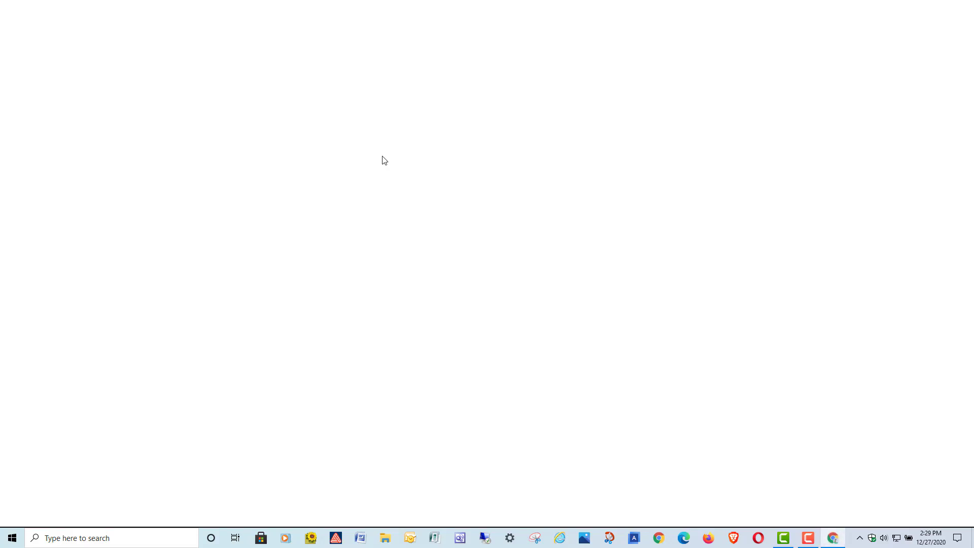
Open a new incognito window in Chrome, exit Incognito, and close the browser.
left_click(963, 27)
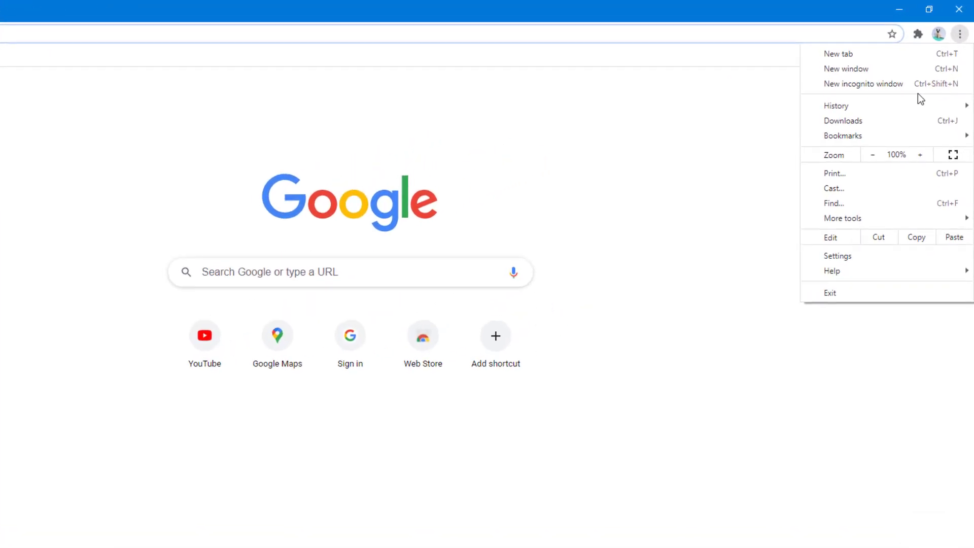
left_click(829, 87)
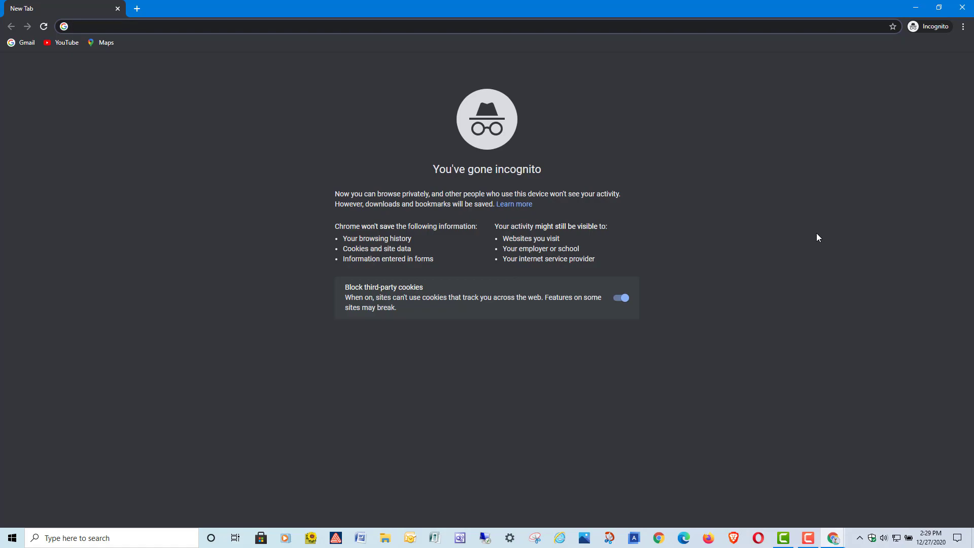
left_click(935, 27)
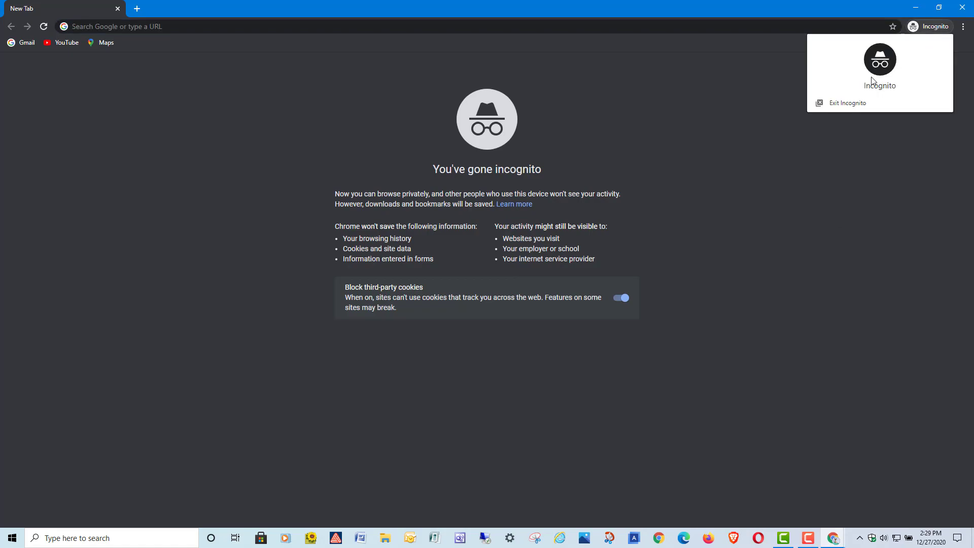
left_click(845, 103)
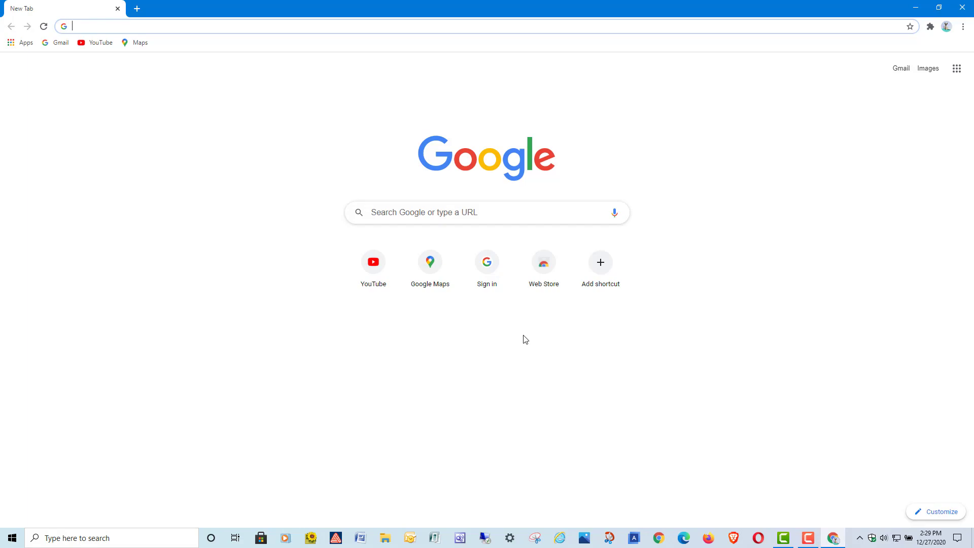
left_click(963, 9)
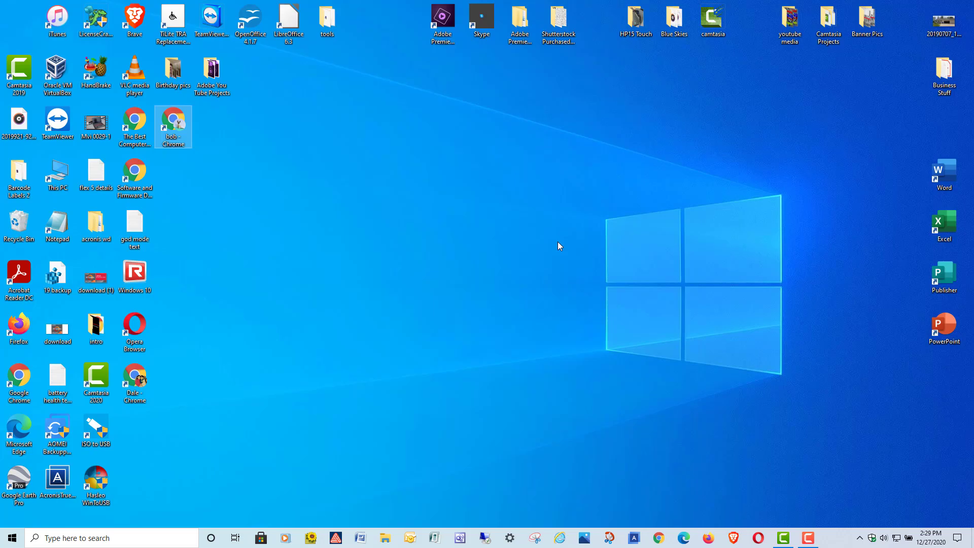
Switch to Microsoft Edge and open its Privacy, search, and services settings.
left_click(683, 536)
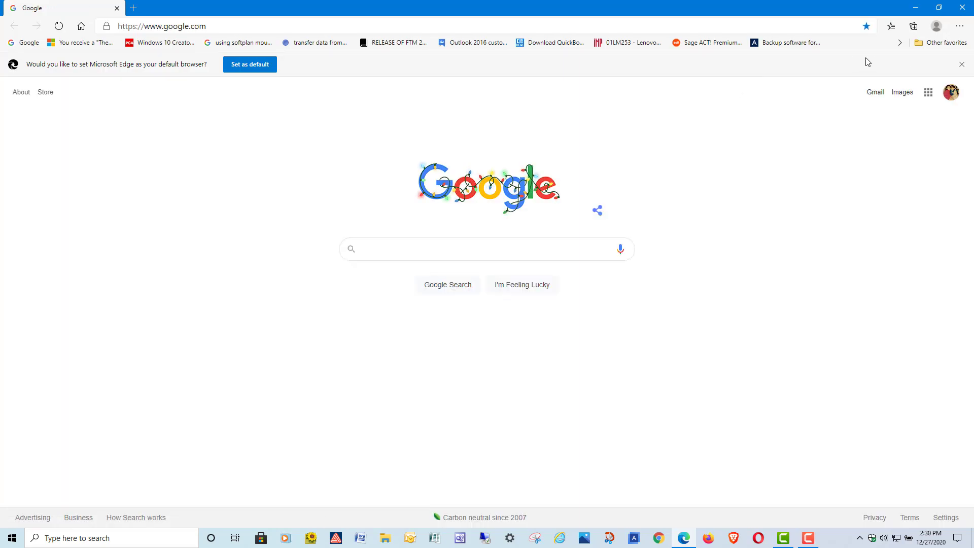
left_click(960, 28)
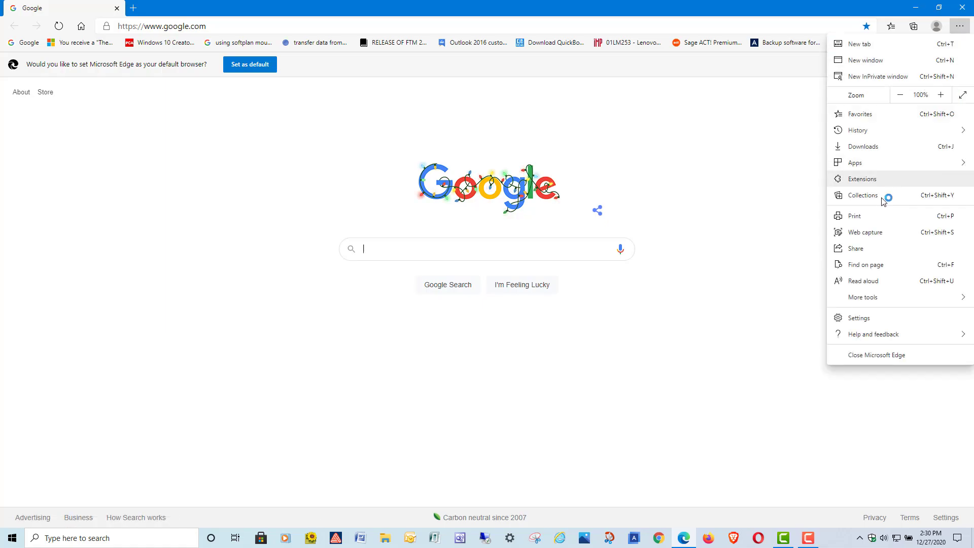
left_click(864, 321)
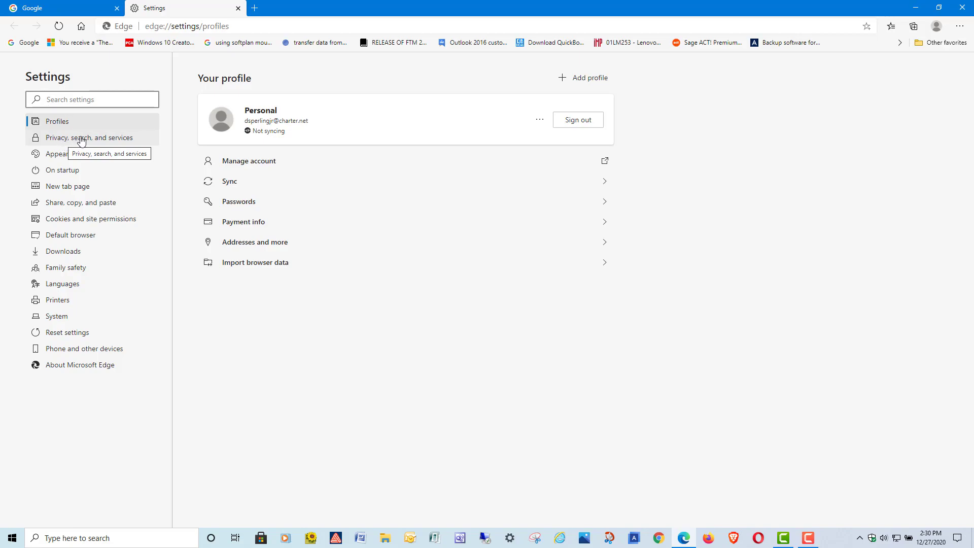
left_click(82, 139)
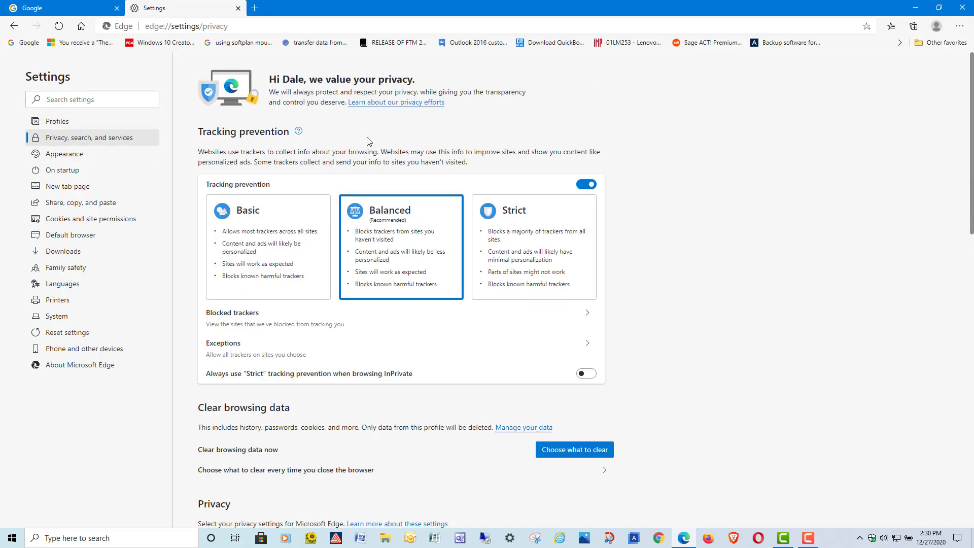
Look through the time range and data types for clearing Edge's browsing data now, and cancel without clearing.
scroll(372, 132, "down", 5)
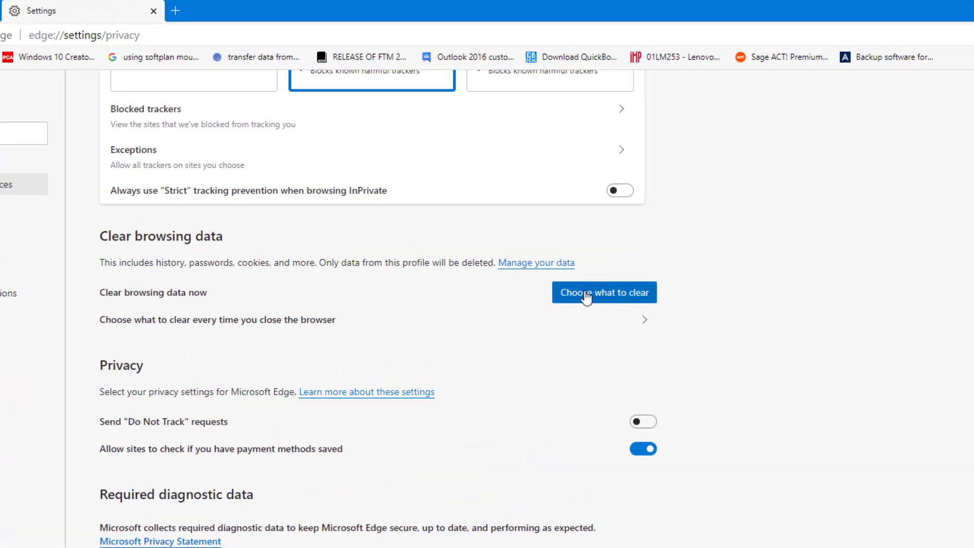
left_click(606, 295)
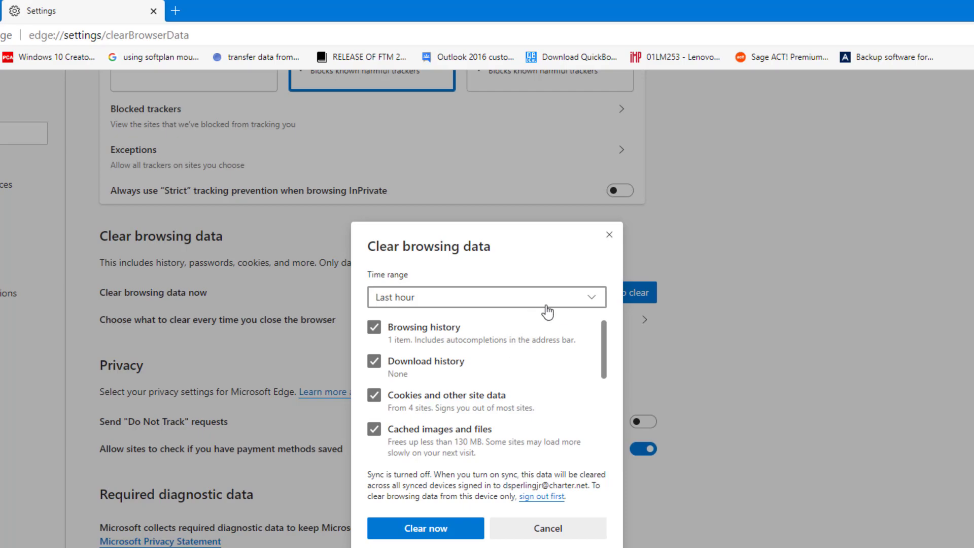
scroll(592, 394, "down", 3)
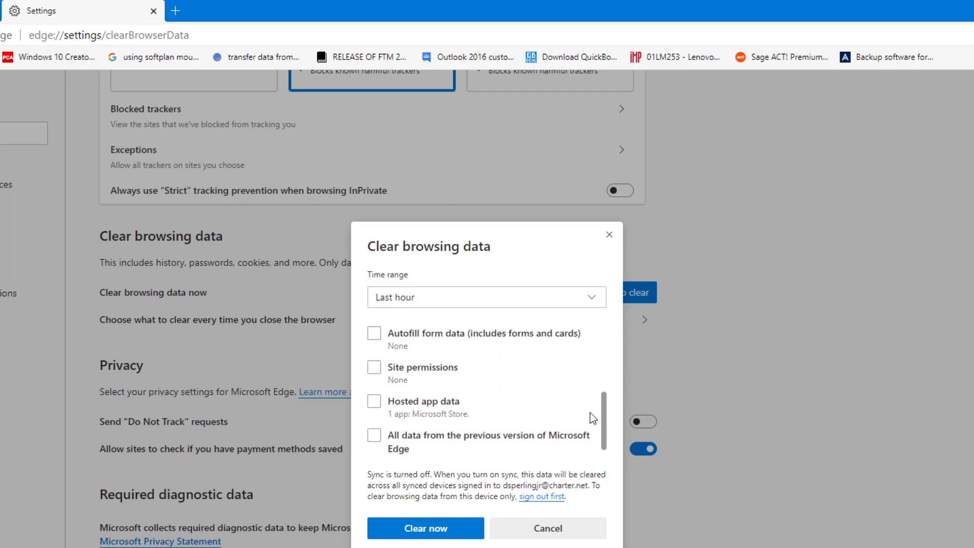
scroll(583, 392, "up", 5)
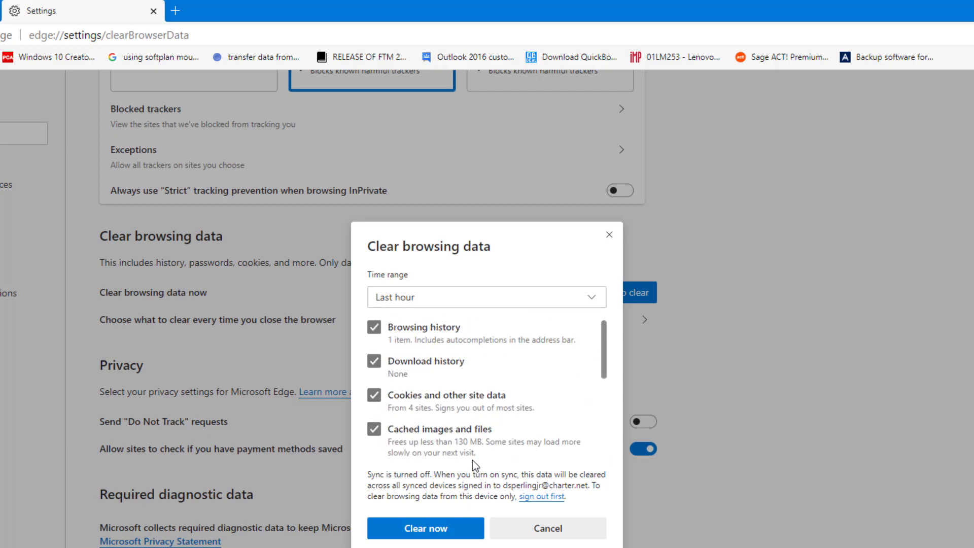
left_click(495, 304)
left_click(804, 319)
left_click(561, 527)
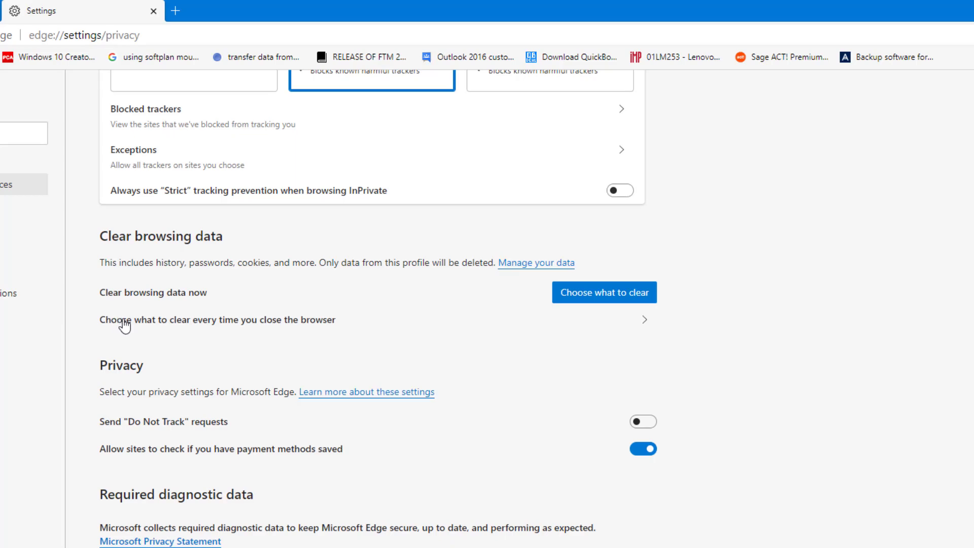
Review the data types Edge can clear every time the browser closes, and close Edge.
left_click(235, 324)
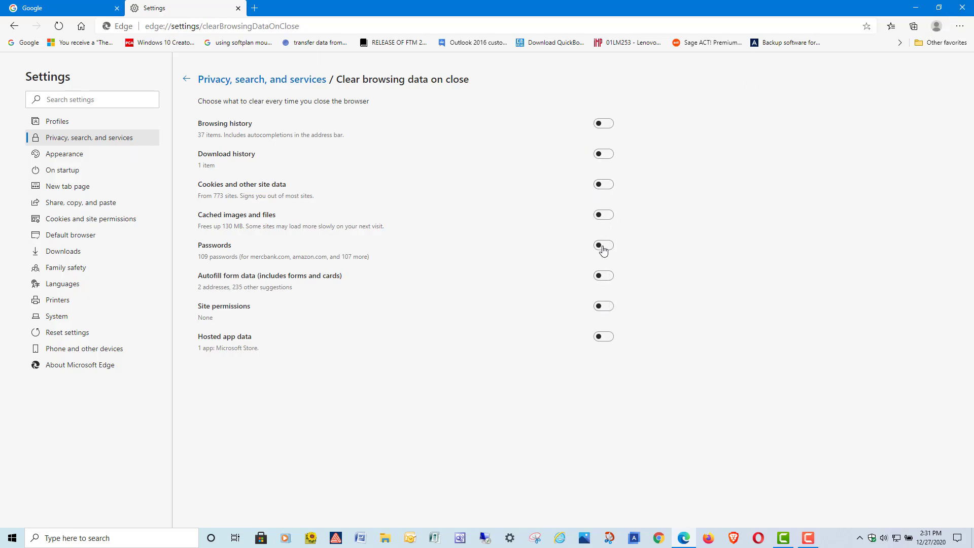
left_click(963, 9)
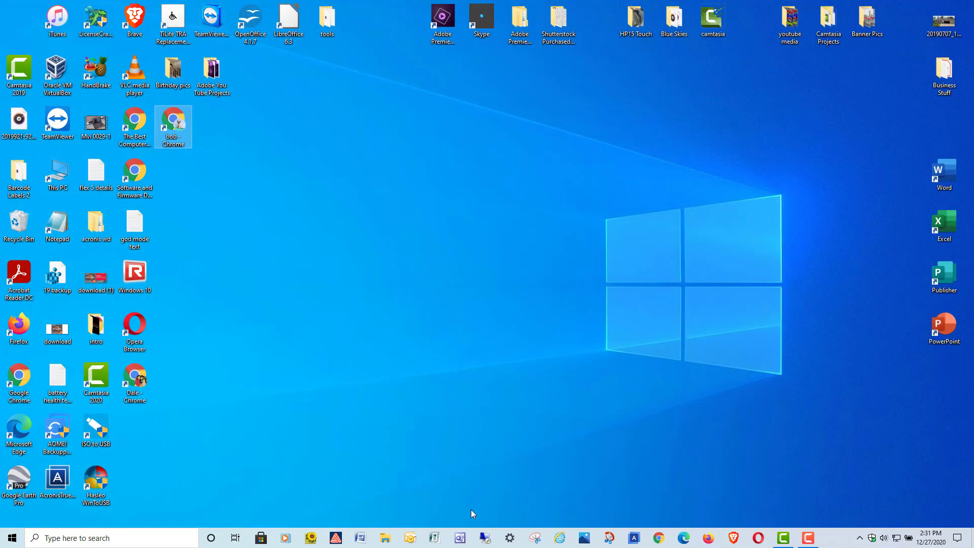
Switch to Firefox, decline making it the default browser, and open its Privacy & Security options.
left_click(708, 538)
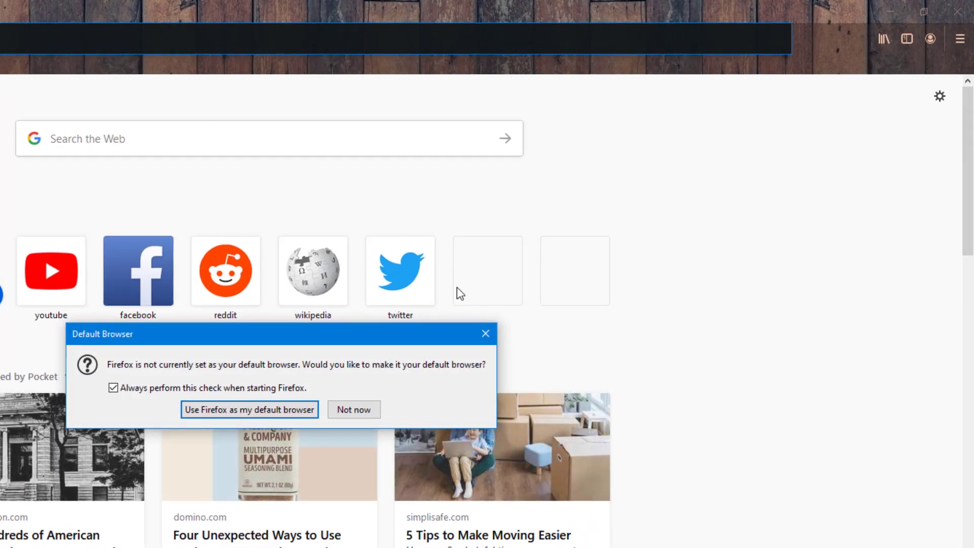
left_click(355, 408)
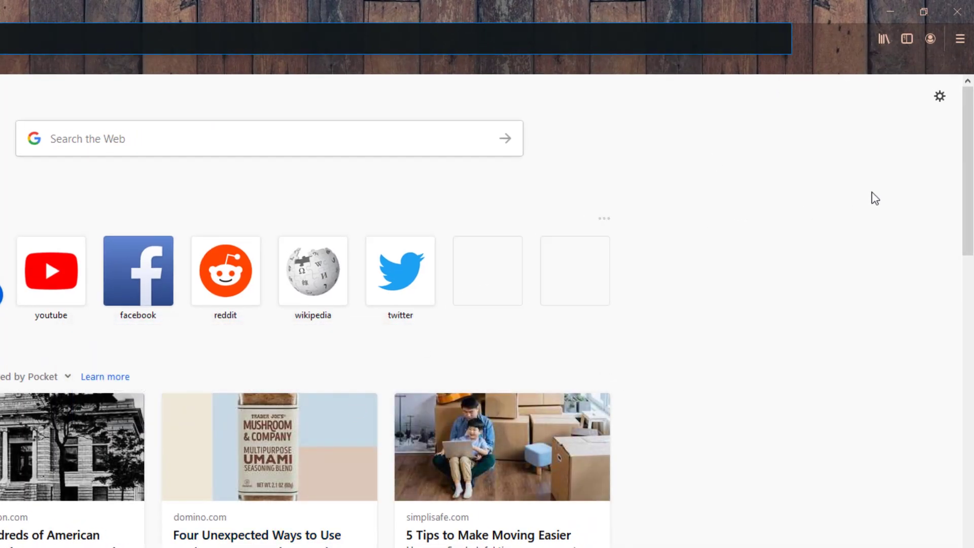
left_click(966, 45)
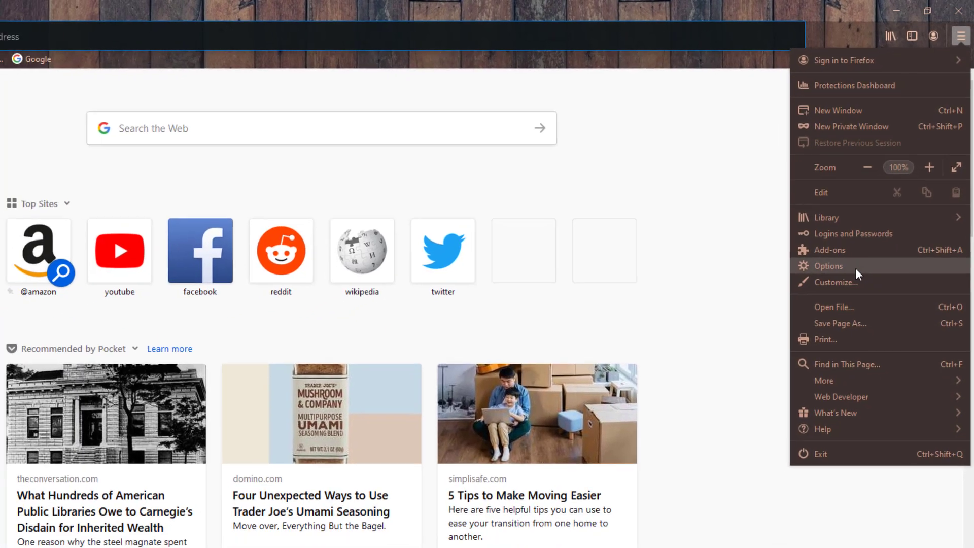
left_click(846, 288)
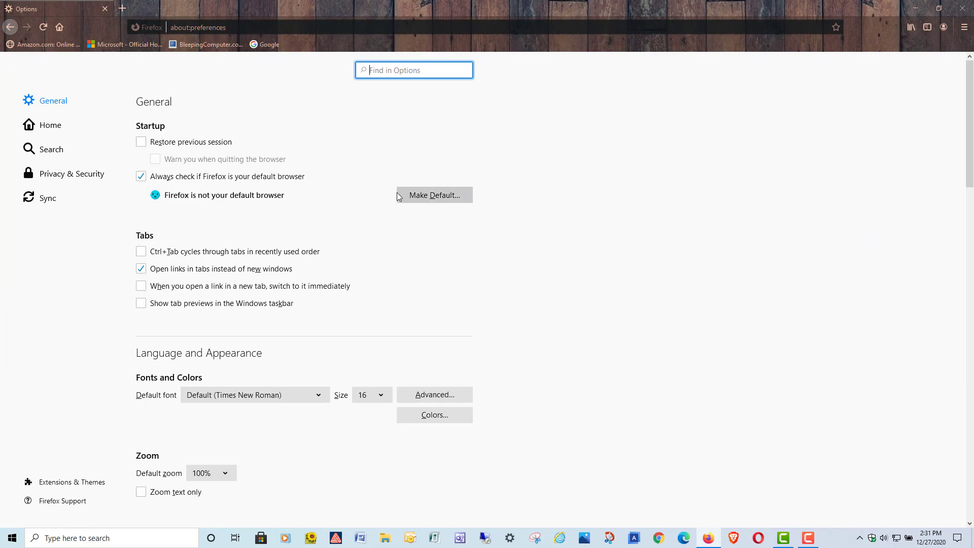
left_click(66, 180)
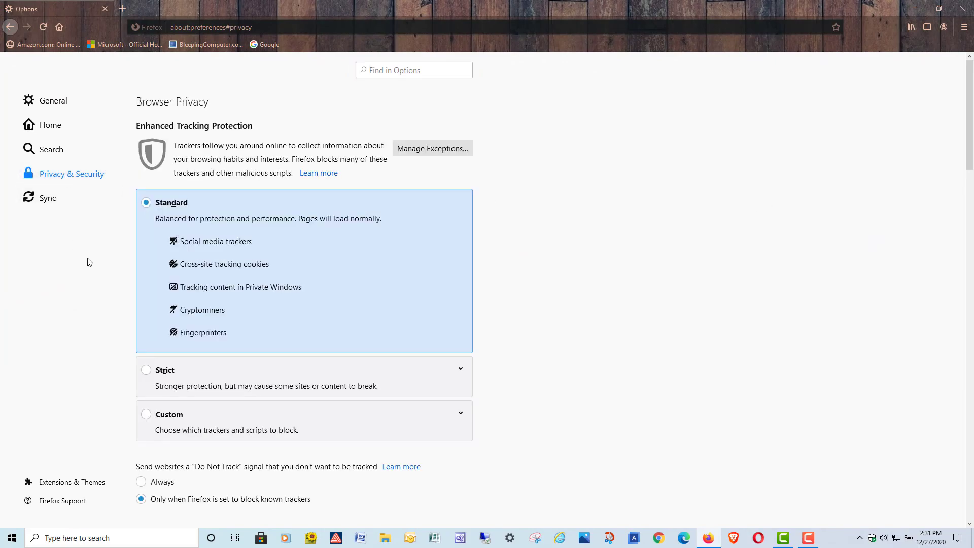
Review the cookies, site data and login options, and set Firefox's history handling to Remember history.
scroll(294, 223, "down", 7)
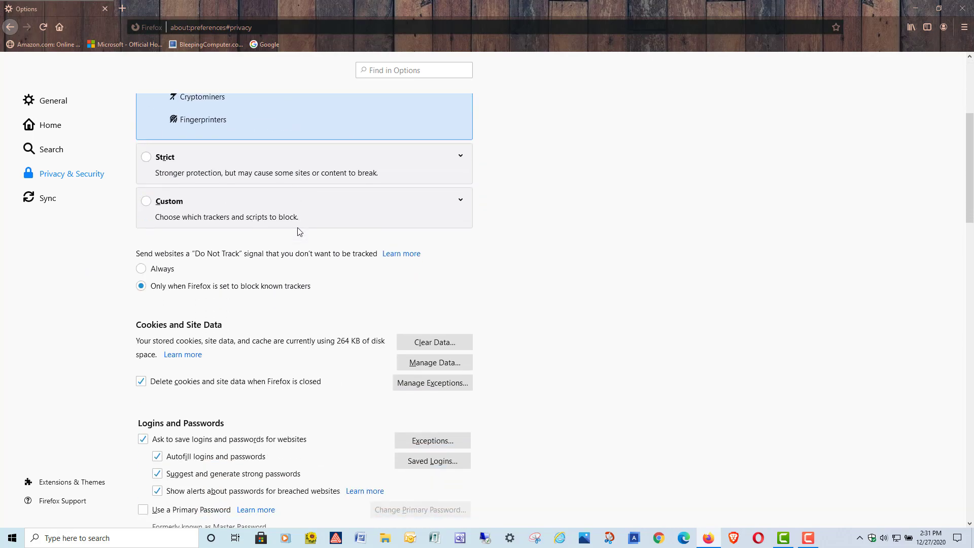
scroll(300, 231, "up", 2)
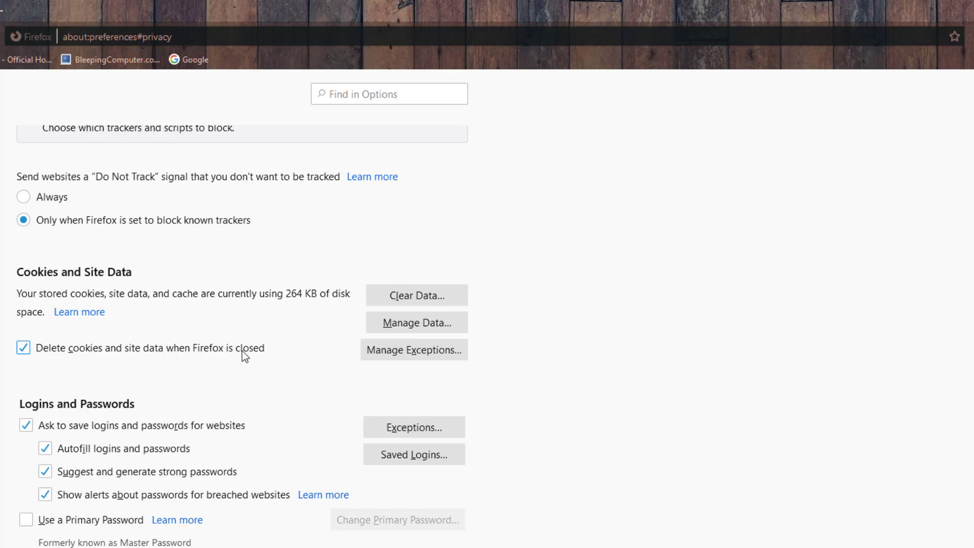
scroll(242, 351, "down", 3)
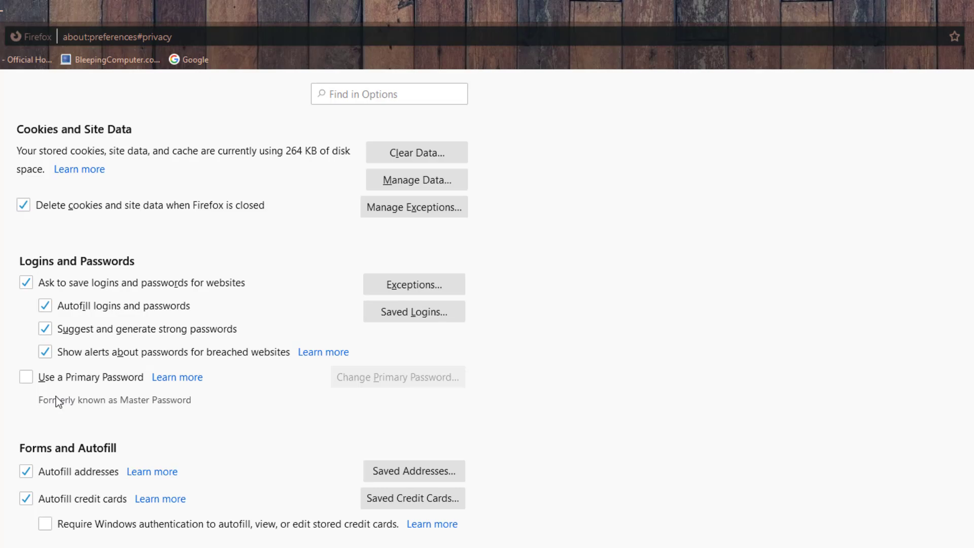
scroll(158, 400, "down", 7)
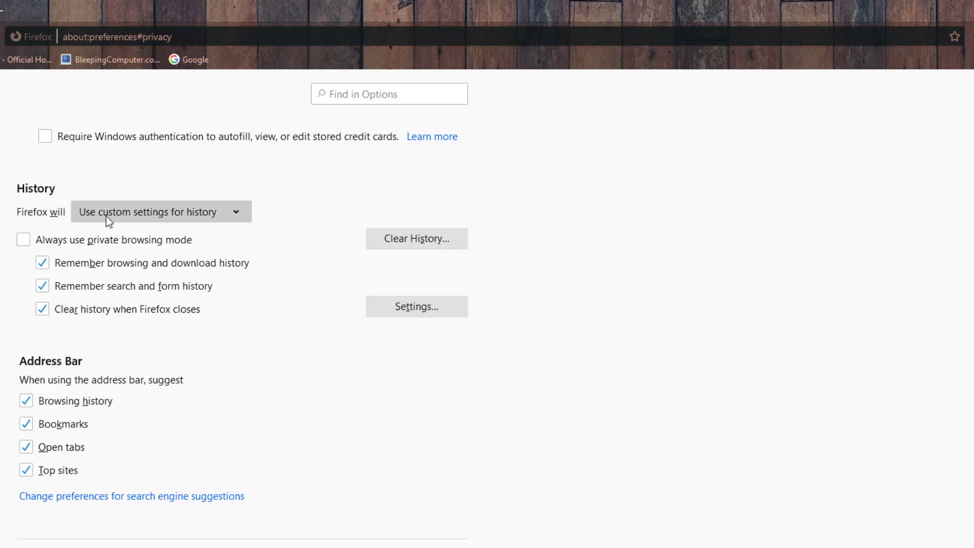
left_click(152, 214)
left_click(139, 235)
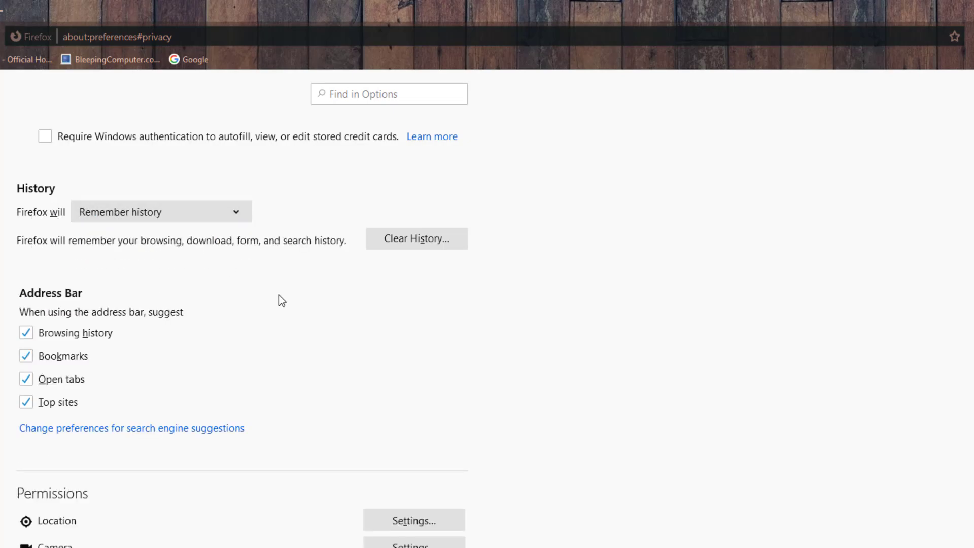
Clear the last hour of browsing and download history, active logins, form and search history, cookies and cache.
left_click(423, 241)
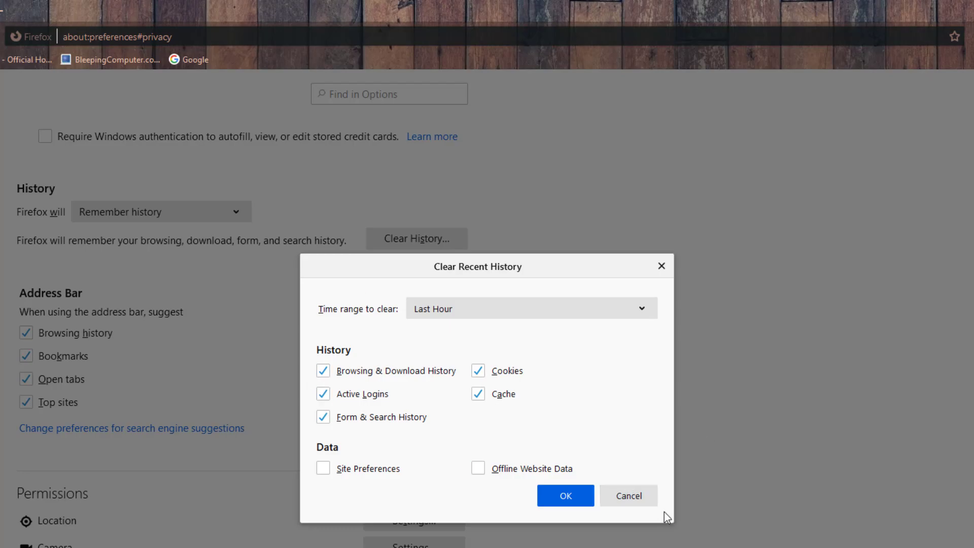
left_click(563, 493)
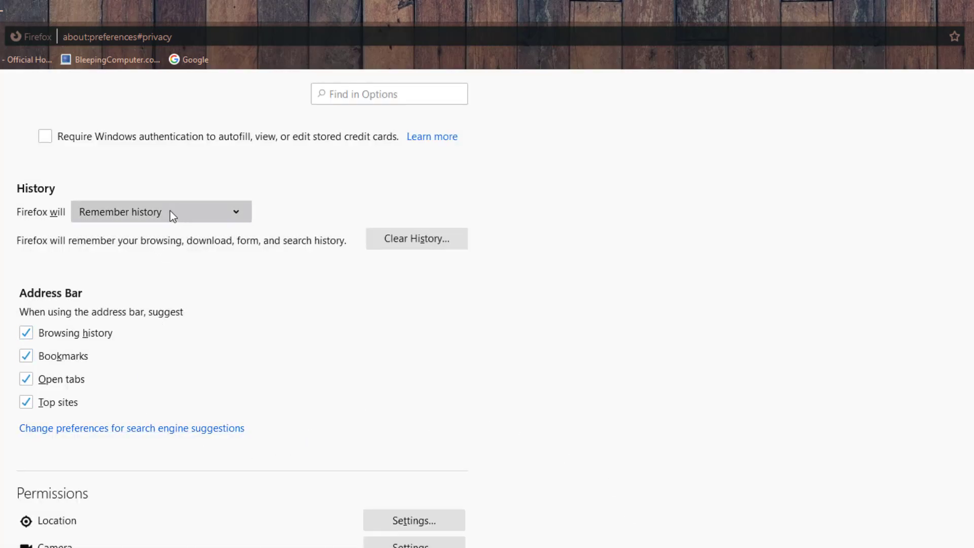
Set Firefox to use custom settings for history and enable Clear history when Firefox closes.
left_click(126, 211)
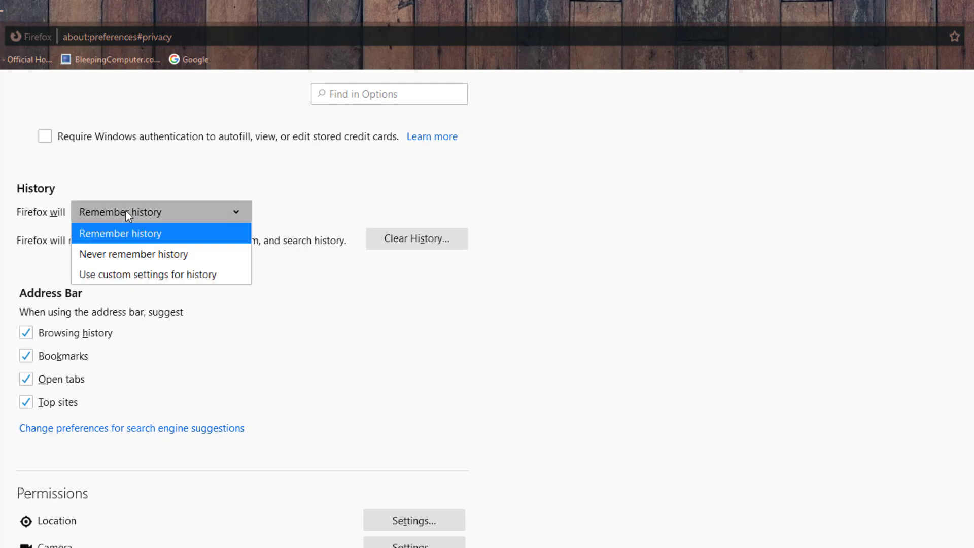
left_click(130, 277)
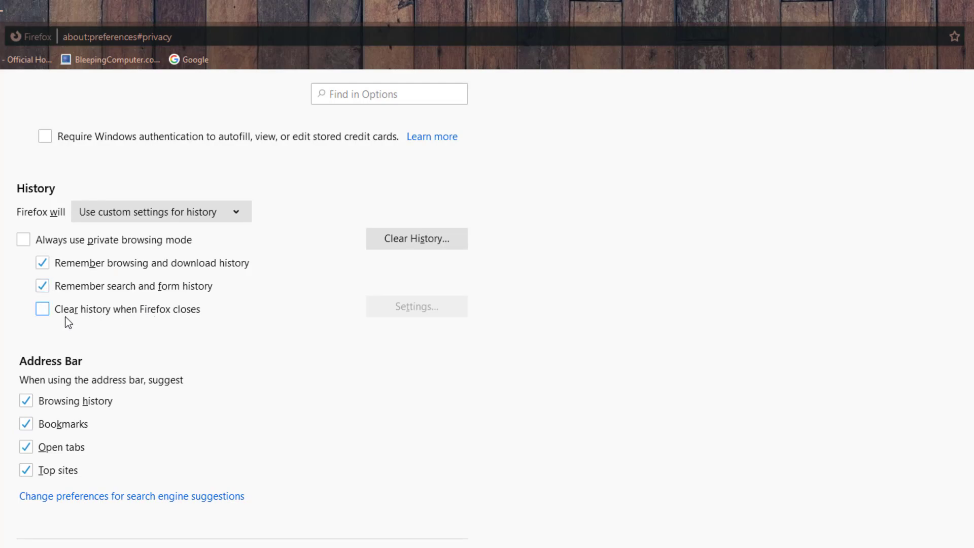
left_click(46, 313)
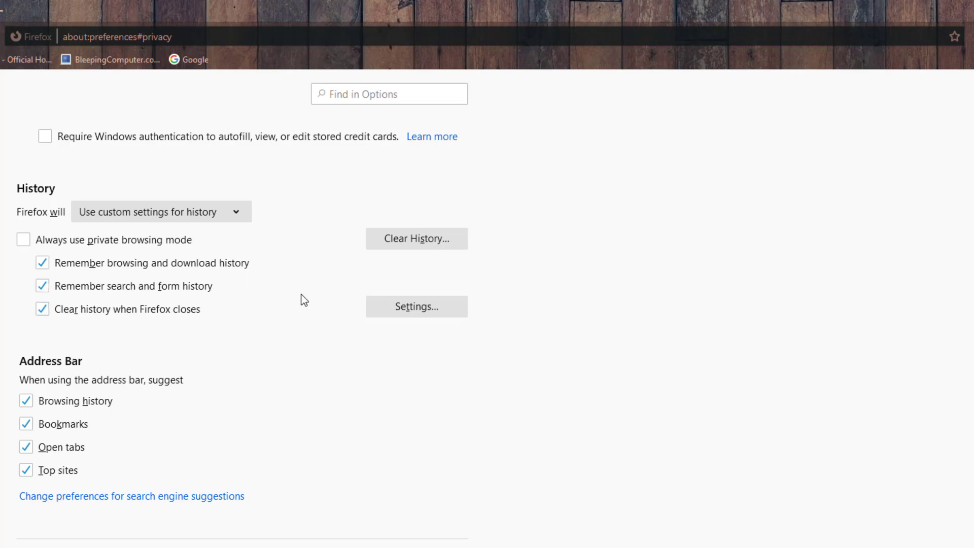
Review which data Firefox clears automatically on closing, cancel without changing the selection, and close Firefox.
left_click(412, 310)
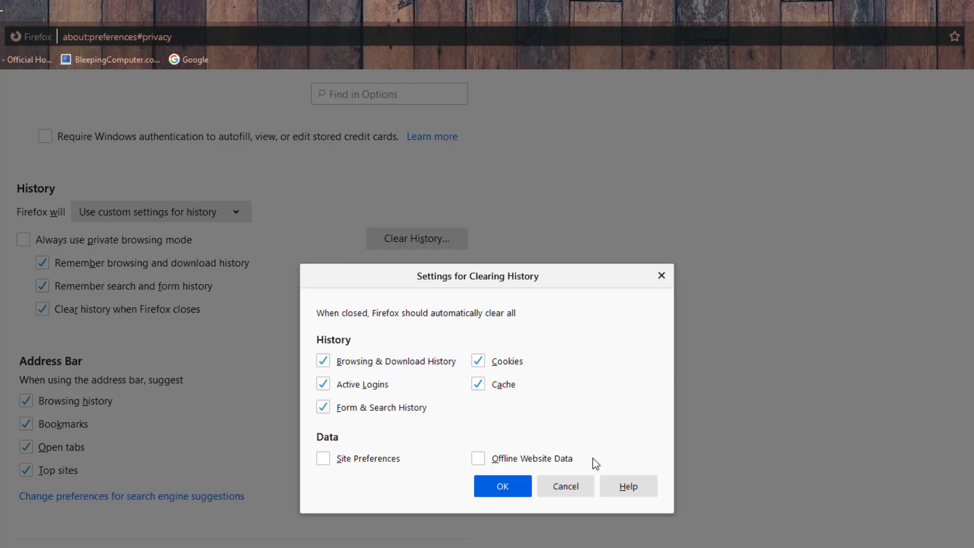
left_click(571, 482)
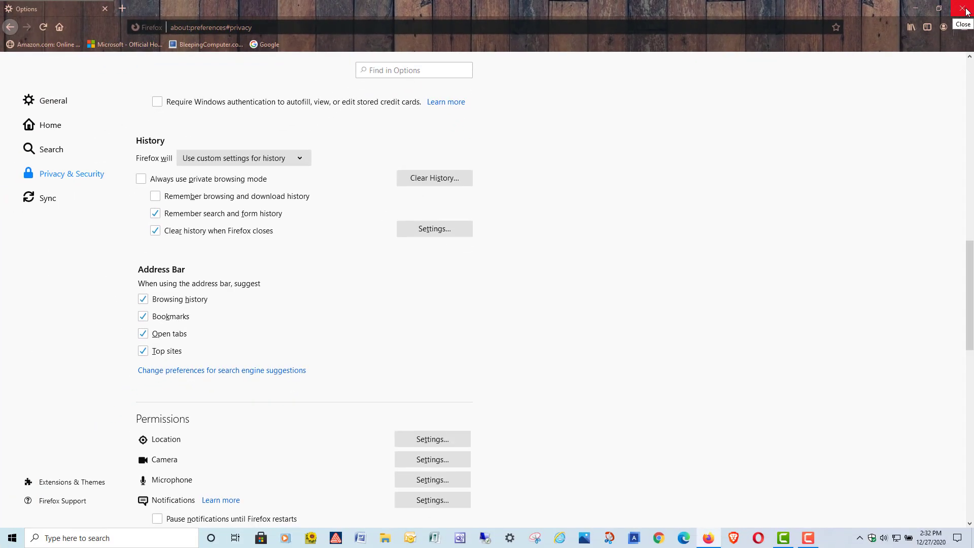
left_click(966, 11)
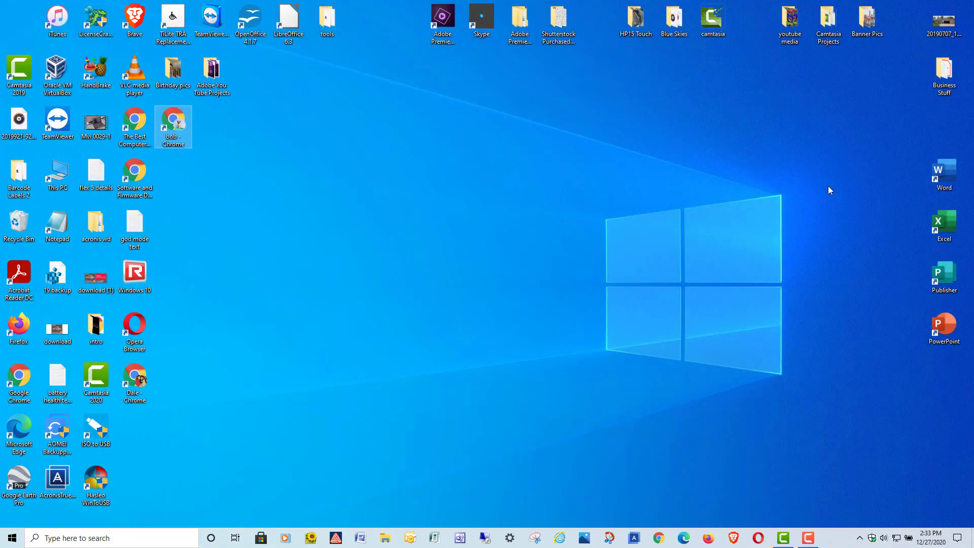
Switch to the Brave browser and open its settings page.
left_click(733, 538)
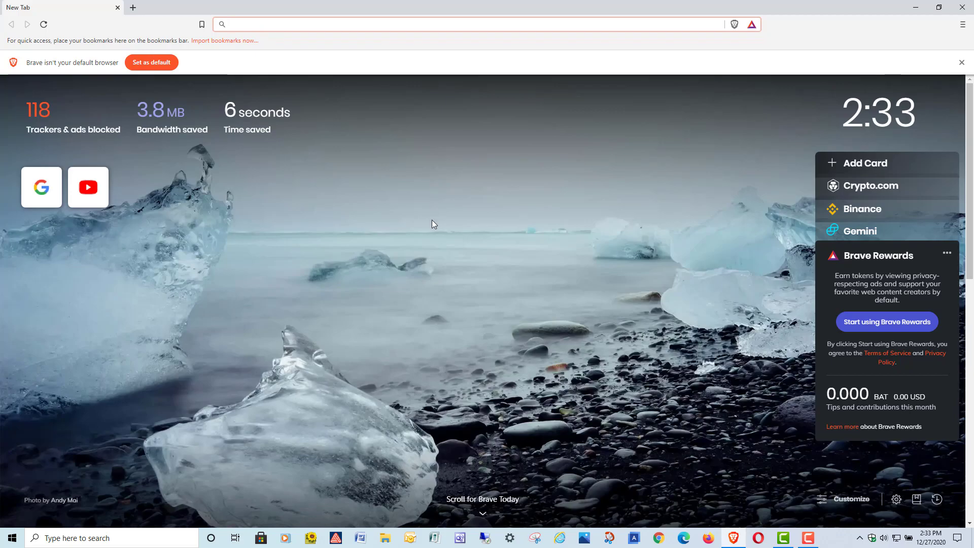
left_click(962, 24)
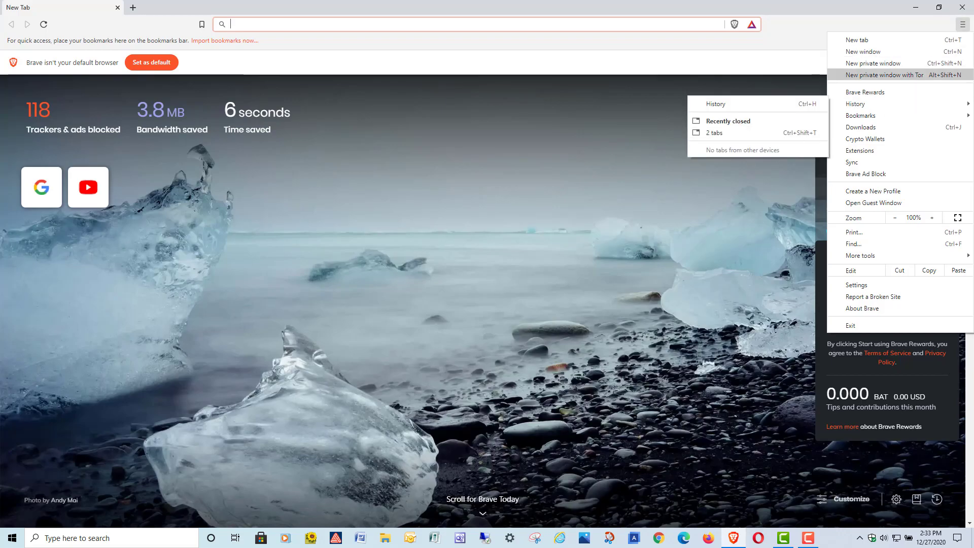
left_click(961, 23)
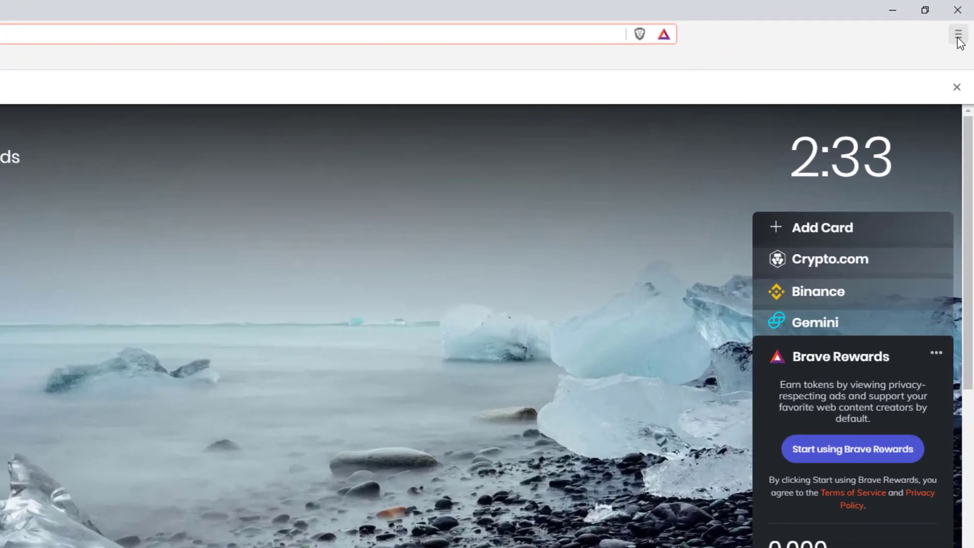
left_click(958, 34)
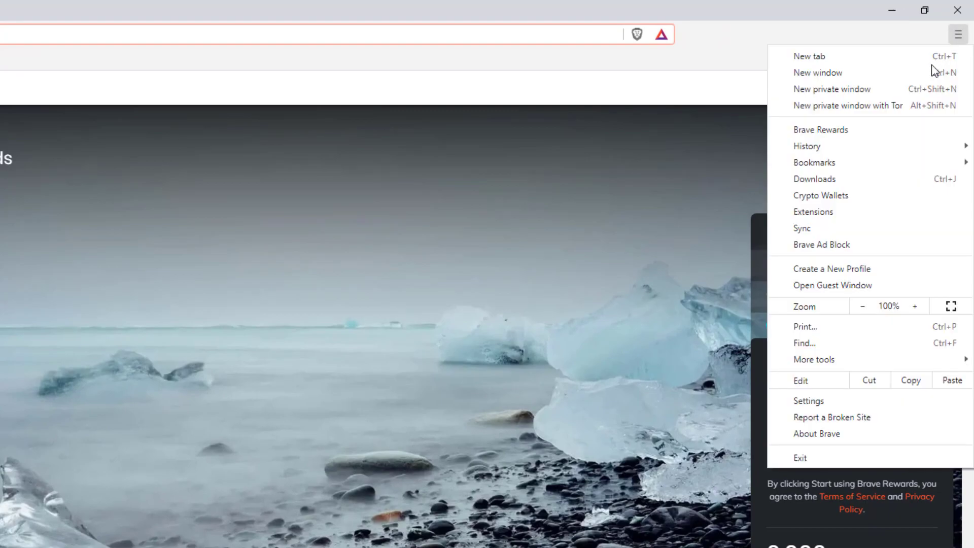
left_click(817, 402)
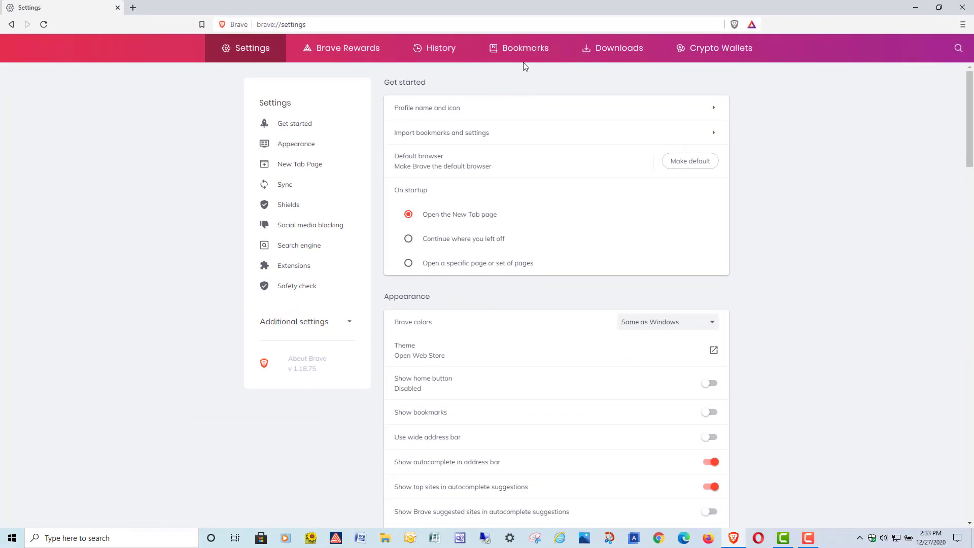
Open Clear browsing data from Brave's History page and review the Basic, Advanced and On exit options.
left_click(439, 54)
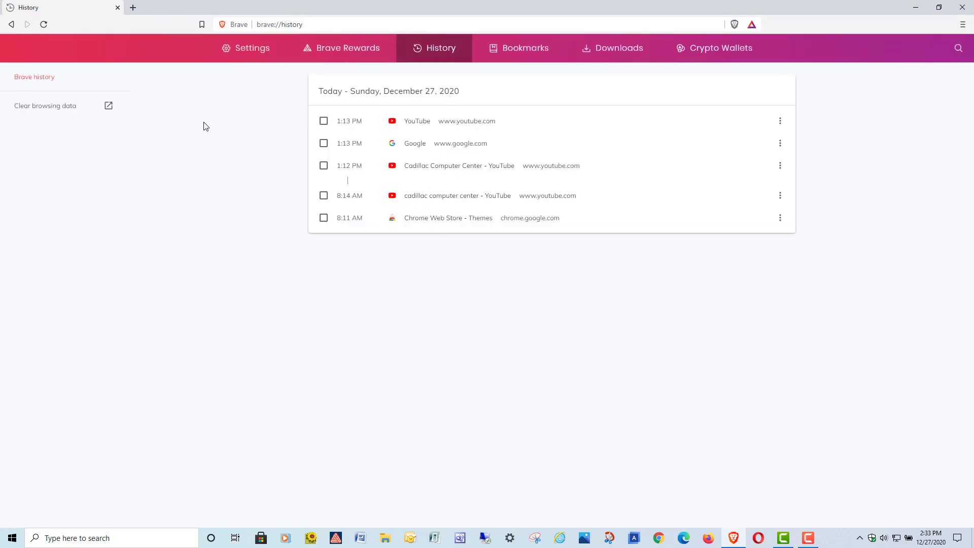
left_click(46, 108)
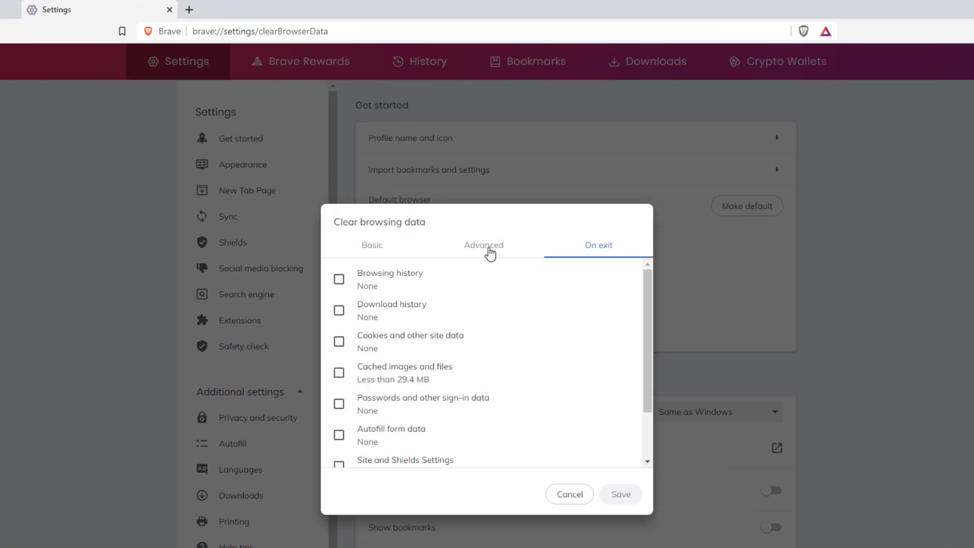
left_click(378, 248)
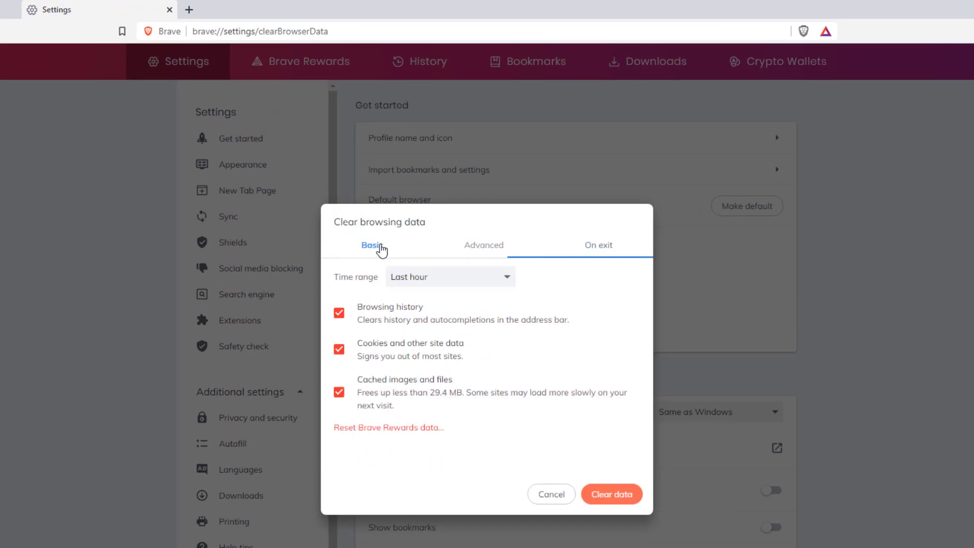
left_click(498, 249)
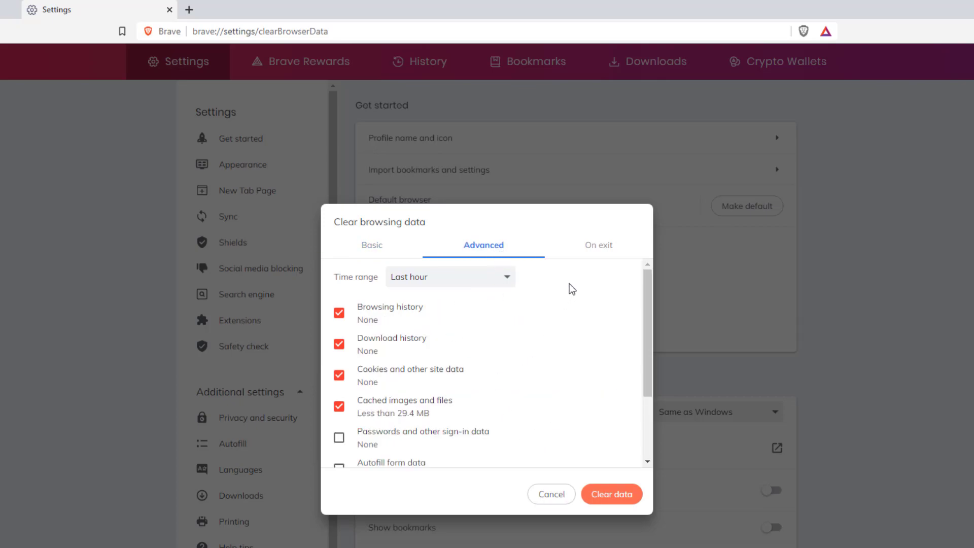
left_click(602, 248)
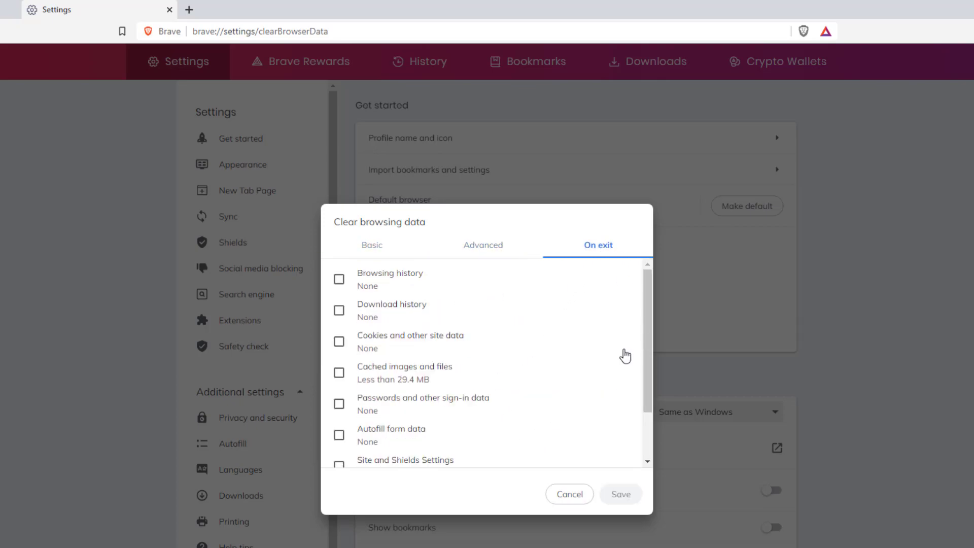
Mark browsing history, download history, passwords and autofill form data for clearing on exit, and cancel the changes.
left_click(339, 280)
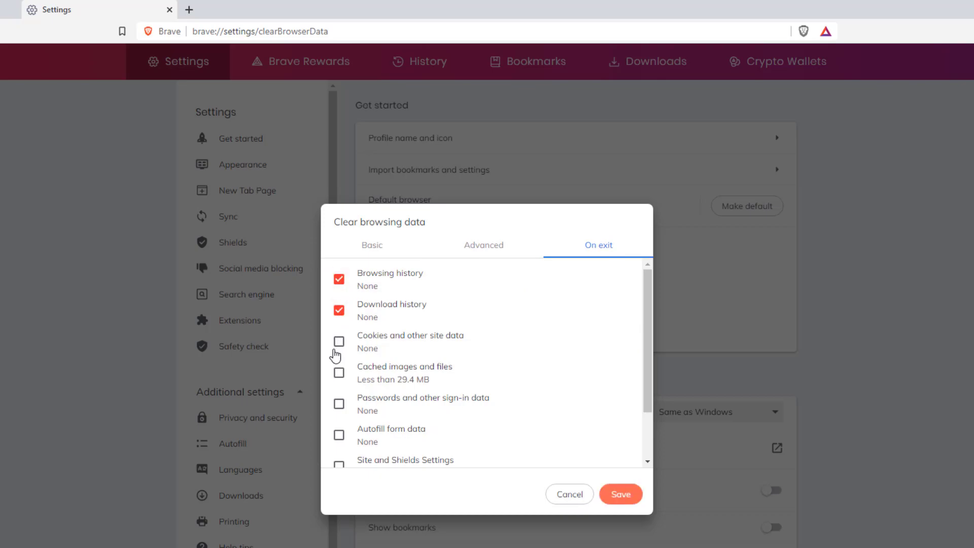
left_click(339, 404)
left_click(339, 436)
left_click(558, 494)
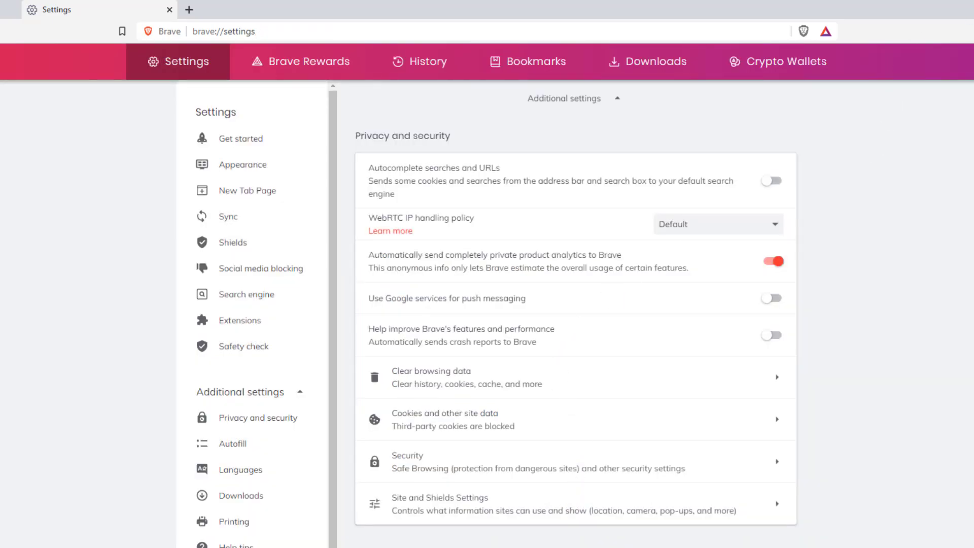
Close Brave, switch to the Opera browser and open its settings page.
left_click(968, 7)
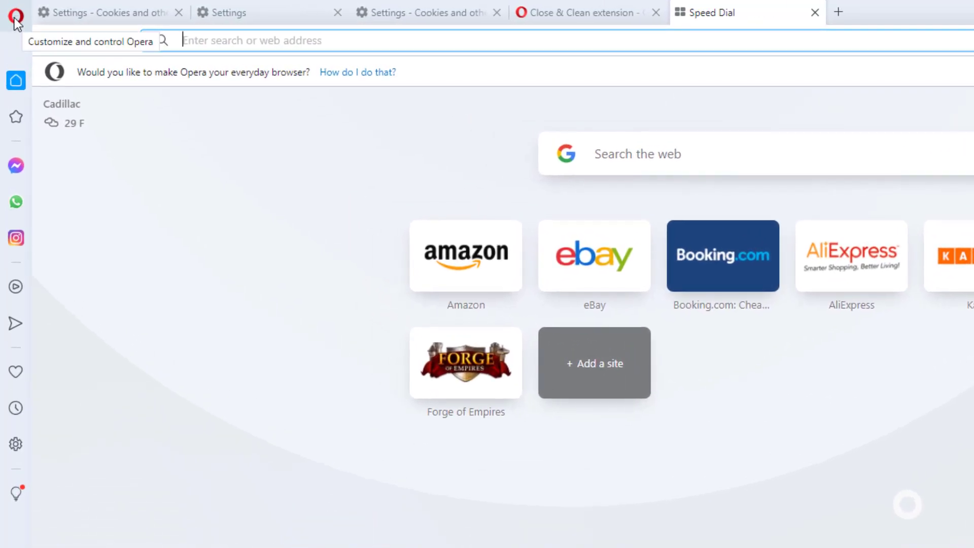
left_click(16, 18)
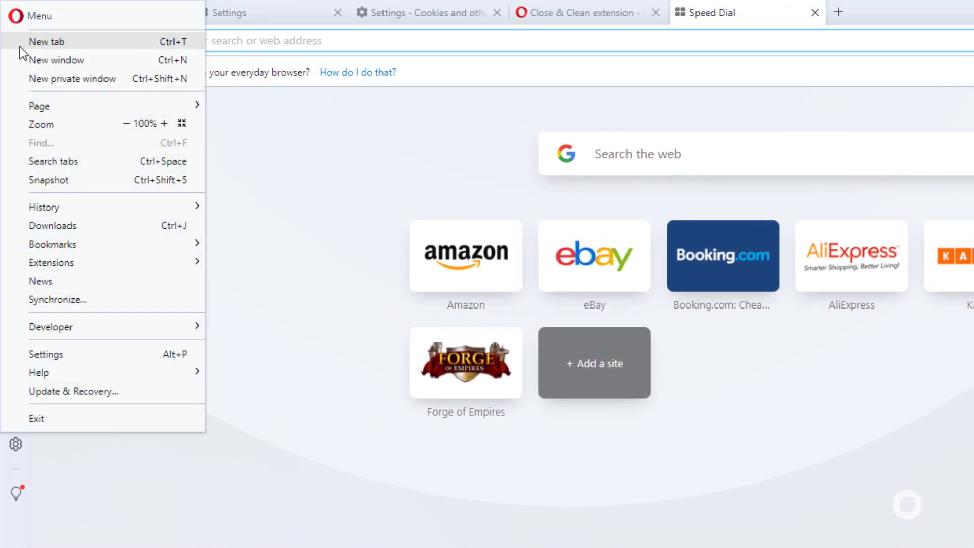
left_click(56, 354)
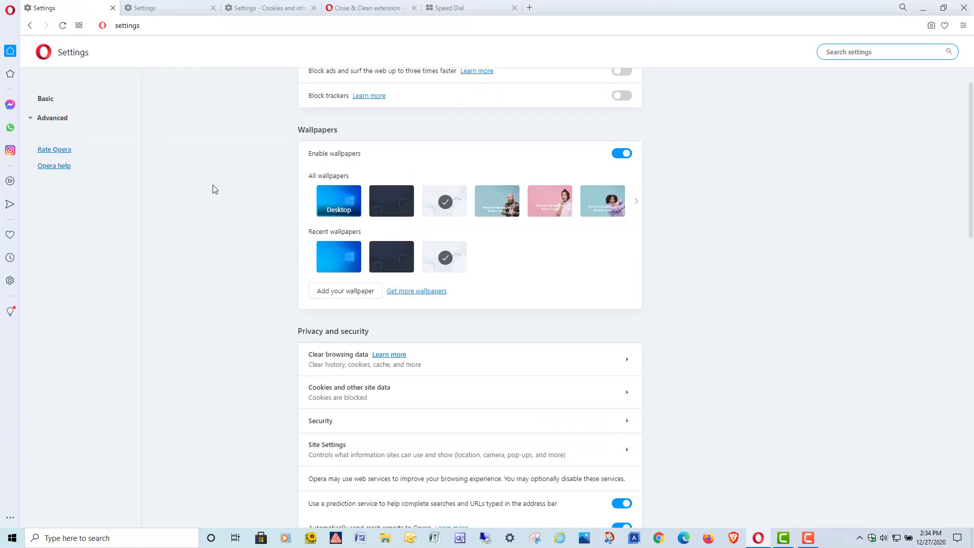
Review the Basic and Advanced options for clearing browsing data in Opera, and cancel without clearing anything.
scroll(213, 190, "down", 2)
scroll(213, 189, "down", 1)
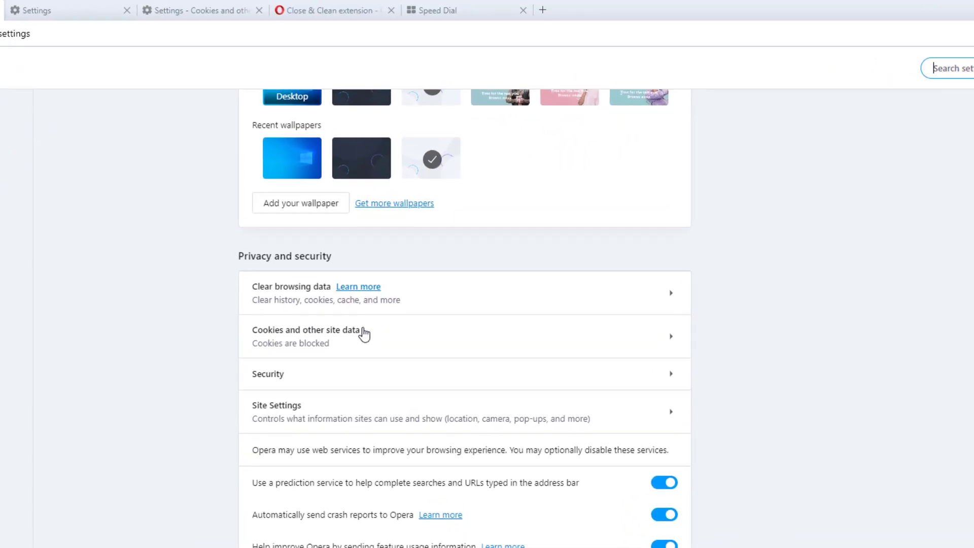
left_click(442, 301)
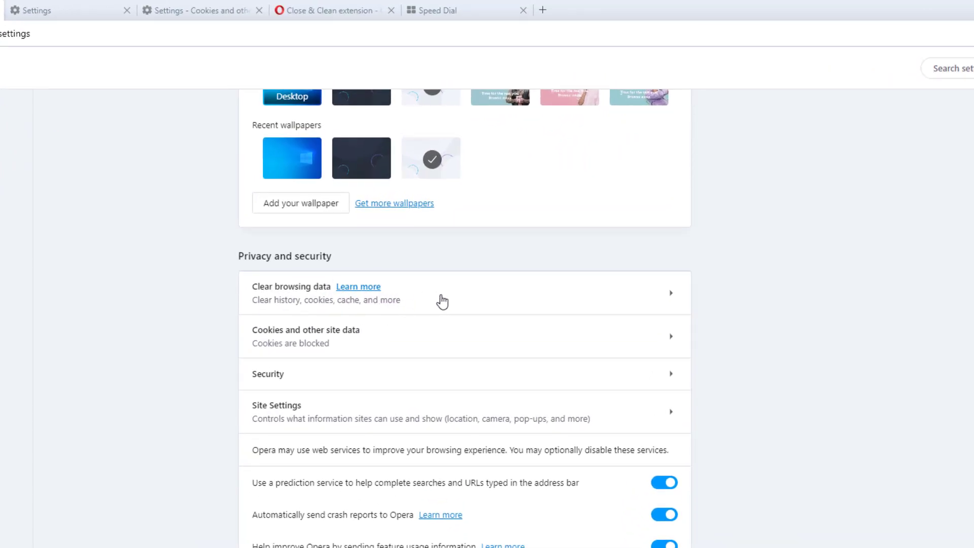
left_click(427, 255)
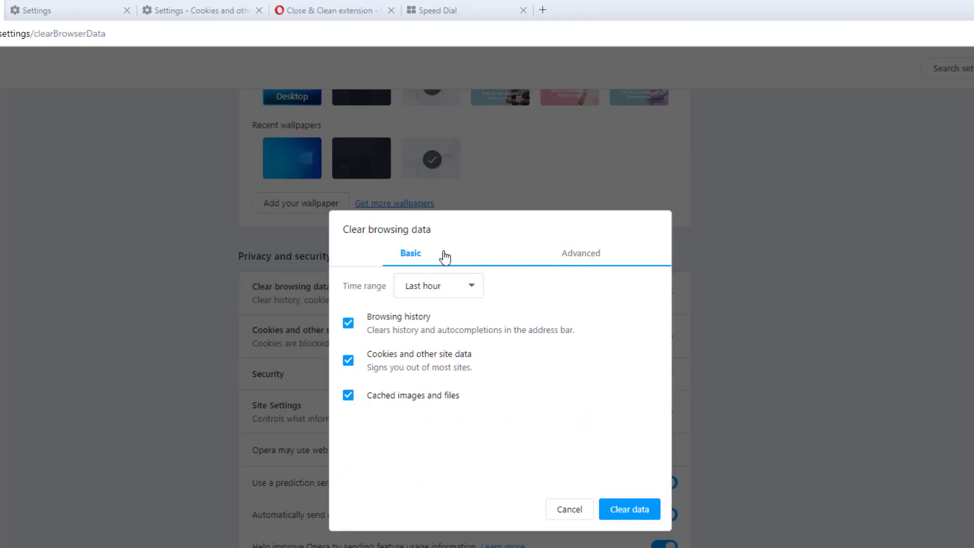
left_click(578, 258)
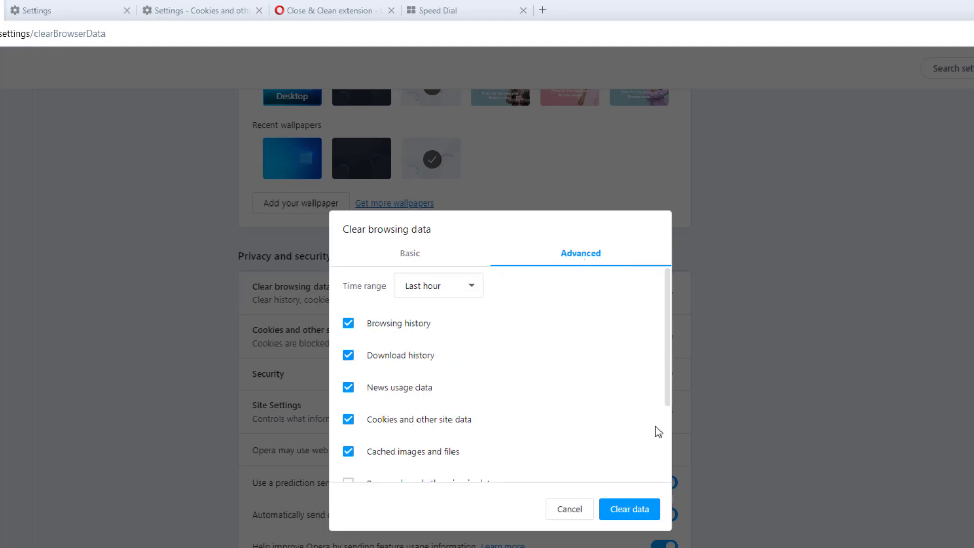
left_click(564, 511)
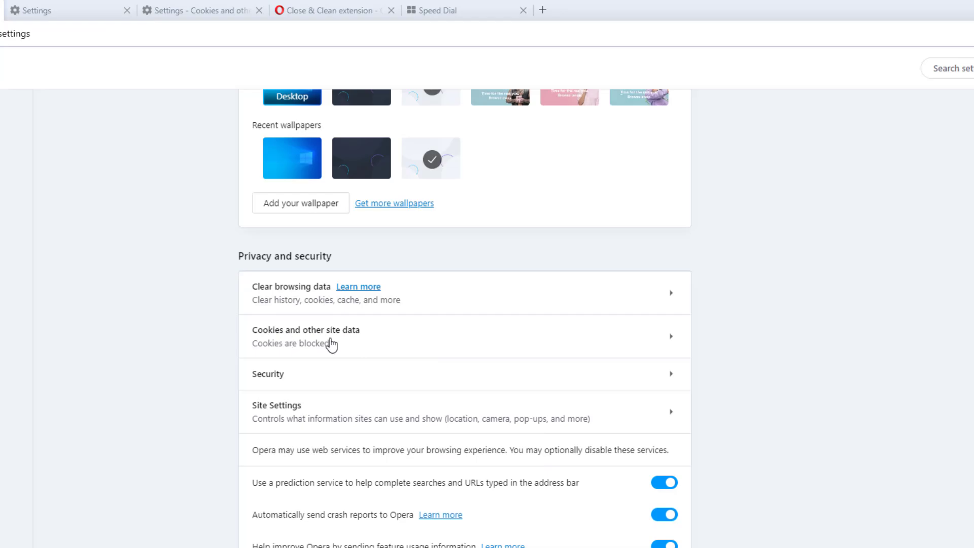
Examine Opera's cookies and other site data settings, including the option to clear them on quitting.
left_click(331, 342)
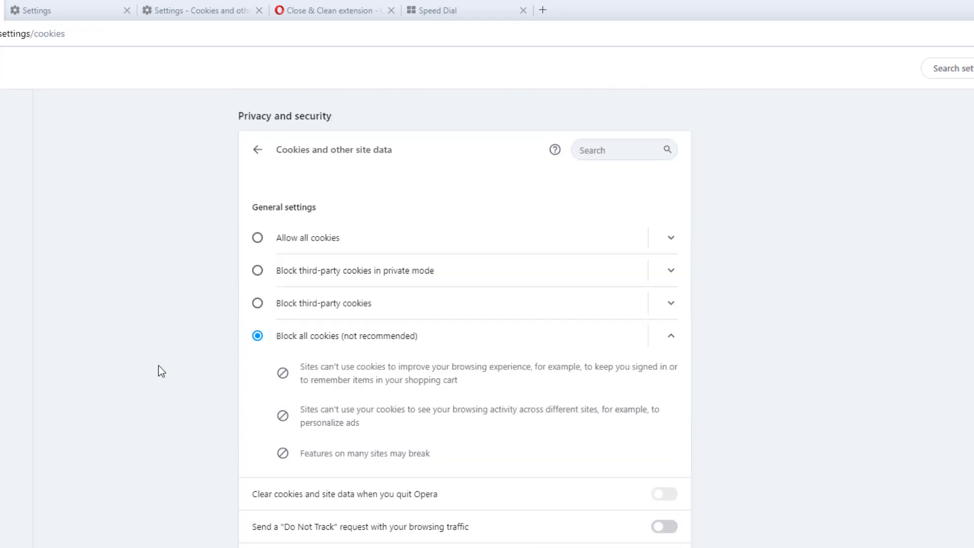
scroll(159, 369, "down", 3)
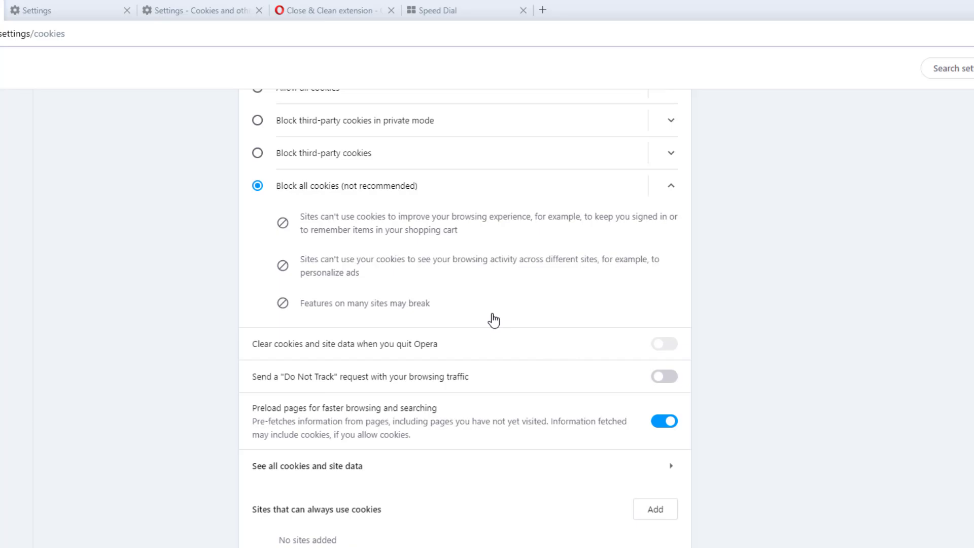
scroll(494, 319, "up", 3)
scroll(492, 320, "up", 1)
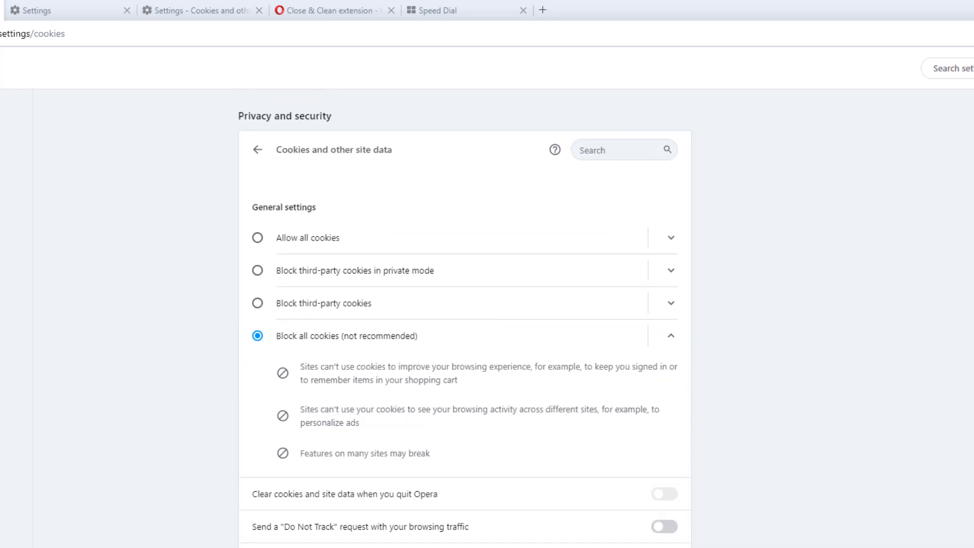
Open the Opera addons website to get extensions.
left_click(12, 13)
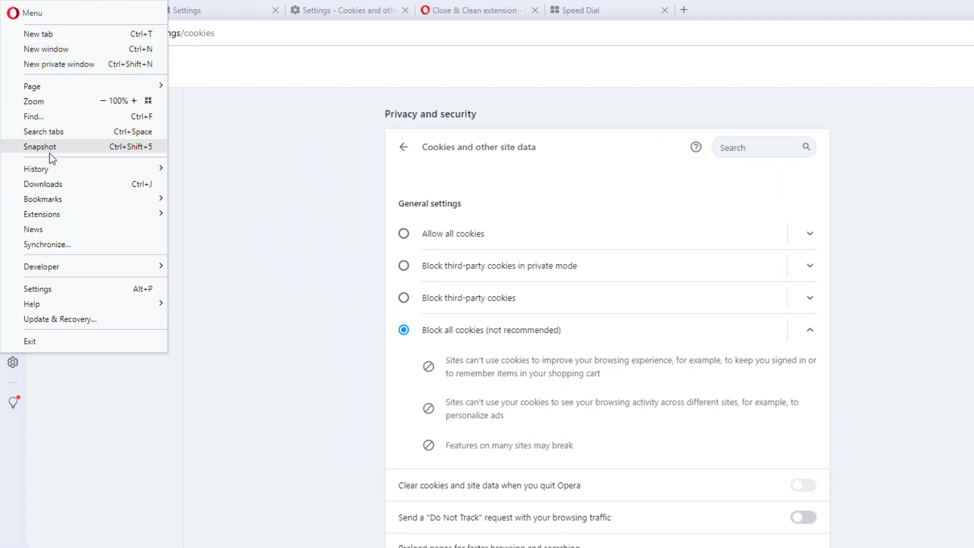
mouse_move(65, 215)
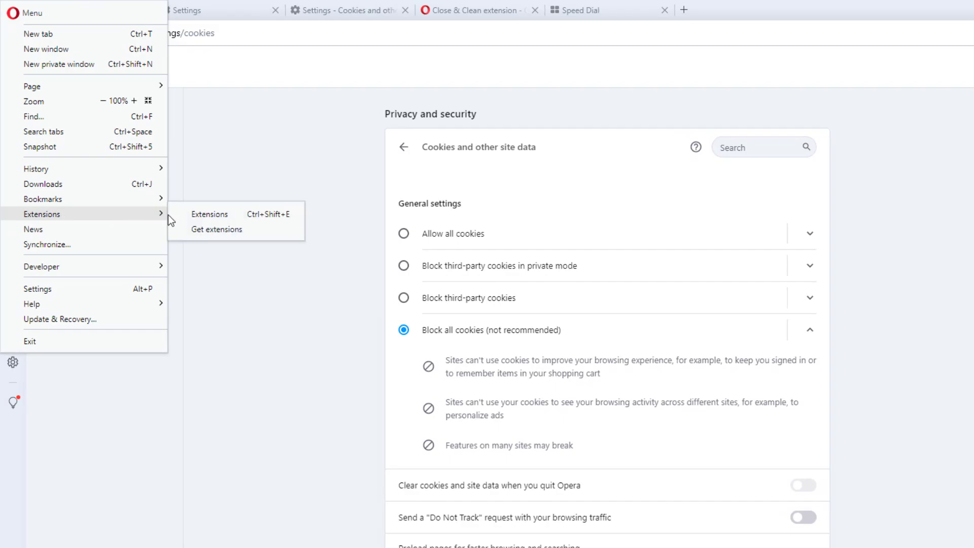
left_click(228, 230)
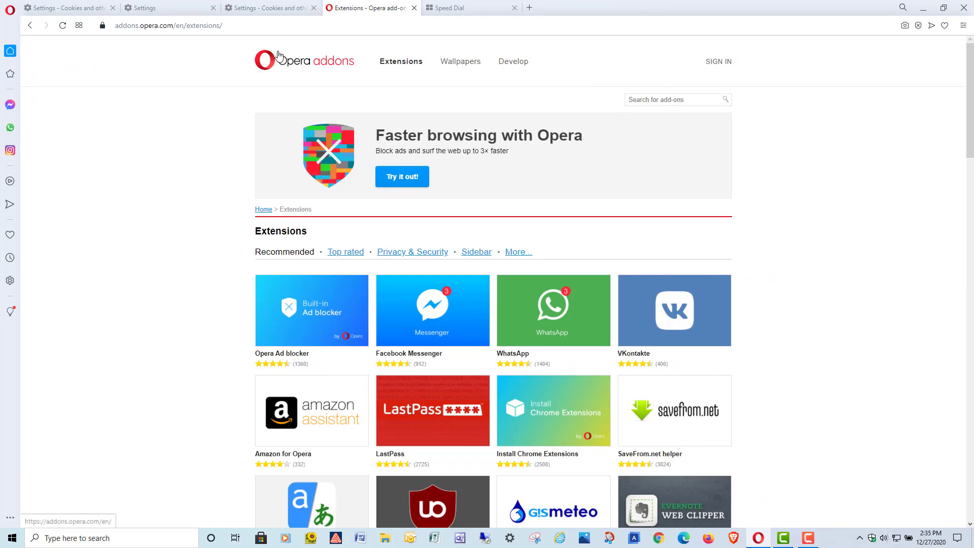
Search the add-ons for "close" and open the Close & Clean extension page.
left_click(673, 100)
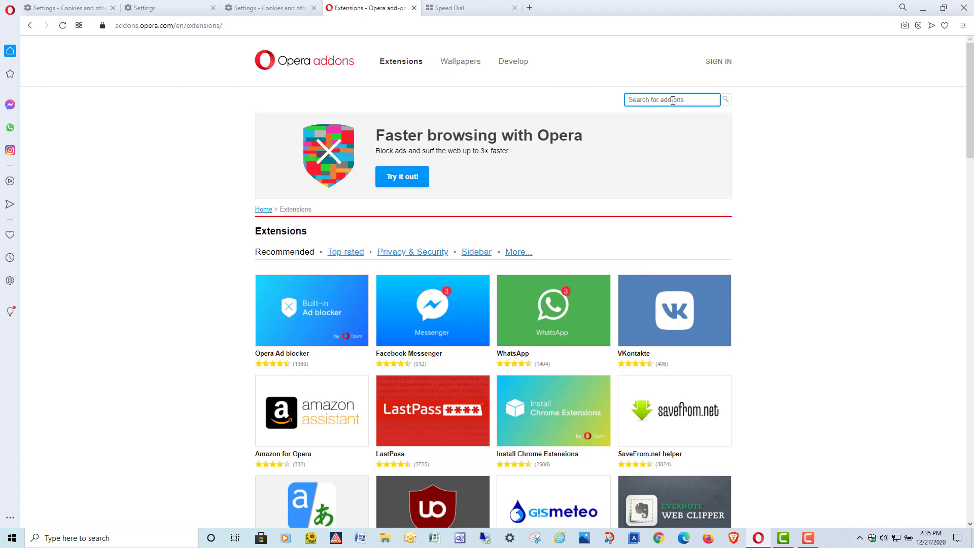
type("closeTabsByDomain")
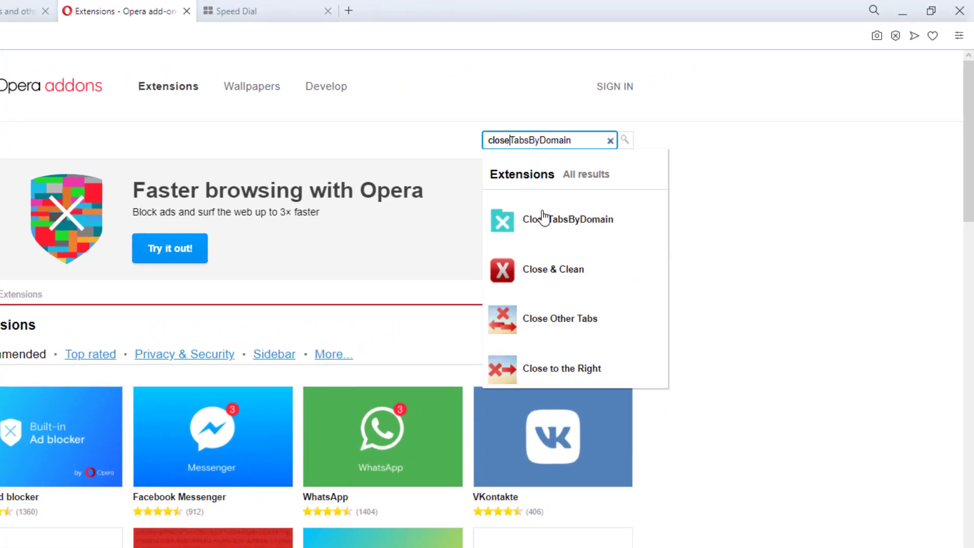
left_click(552, 283)
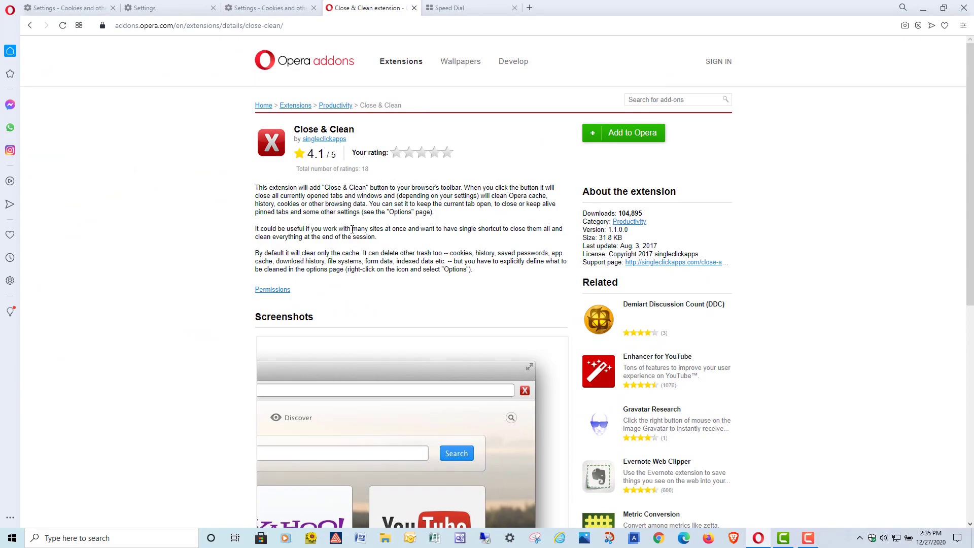
Read the Close & Clean extension's description and screenshots without installing it, and close Opera.
scroll(386, 226, "down", 3)
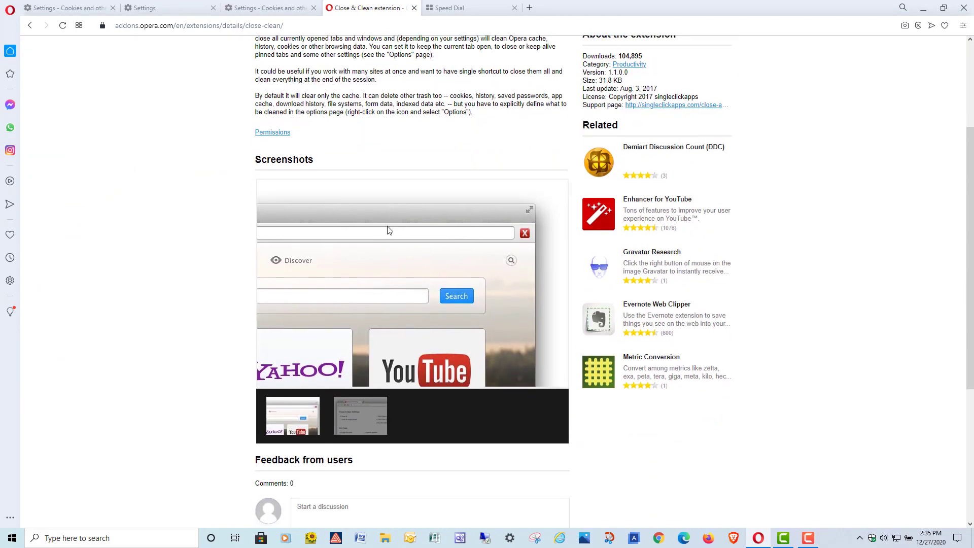
scroll(391, 212, "up", 3)
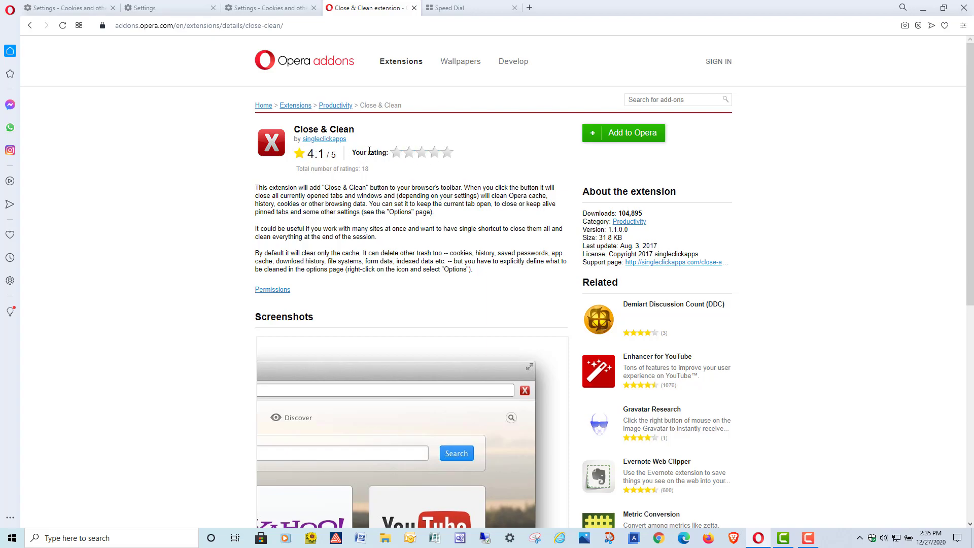
left_click(965, 6)
left_click(574, 294)
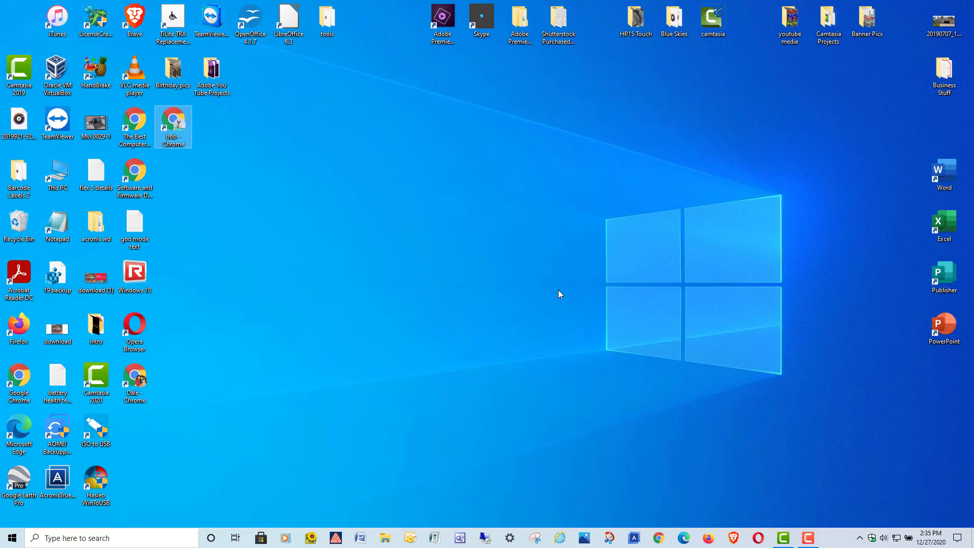